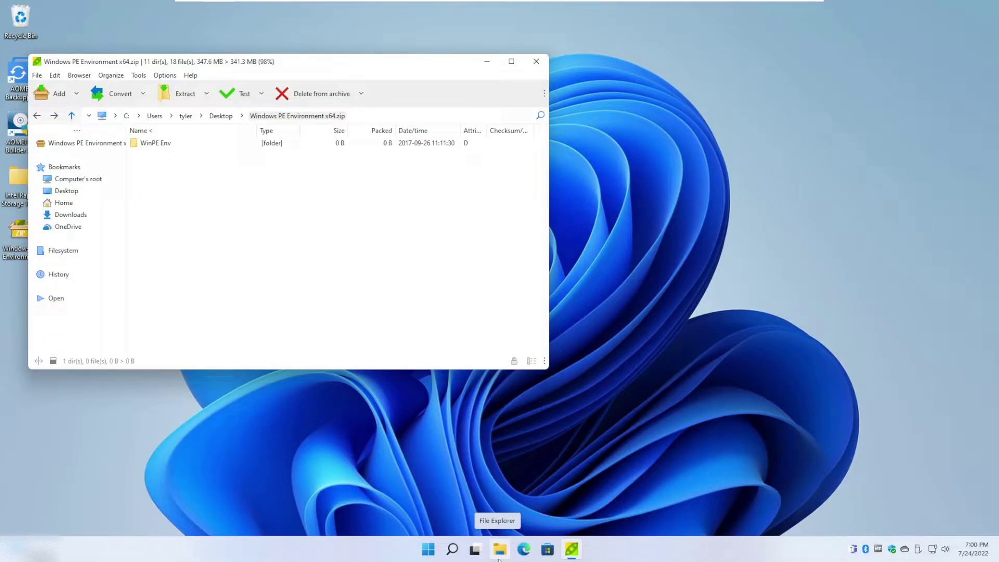
# - Browse File Explorer to C:\Program Files (x86)\AOMEI PE Builder 2.0 beside the PeaZip archive
pyautogui.click(500, 550)
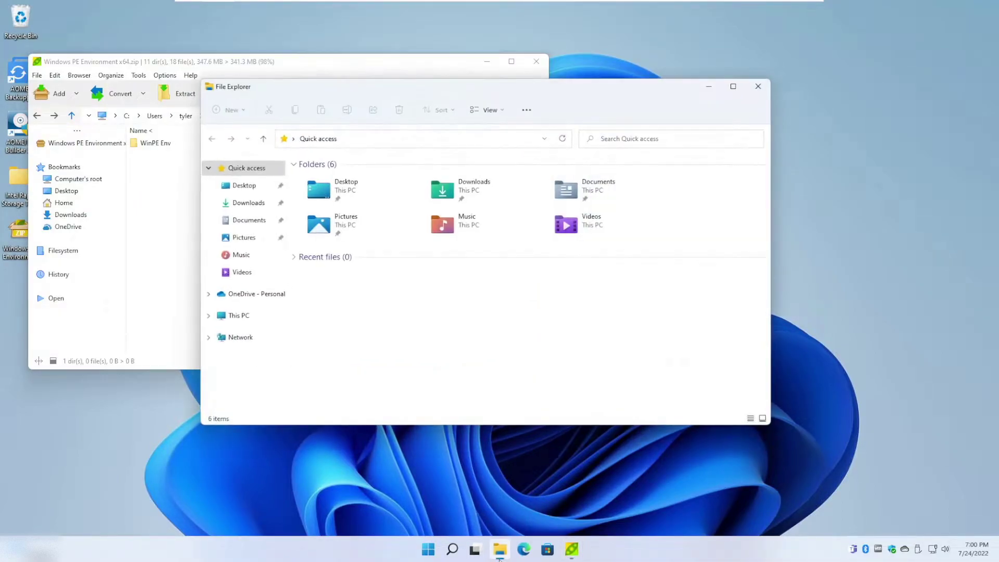
pyautogui.click(253, 312)
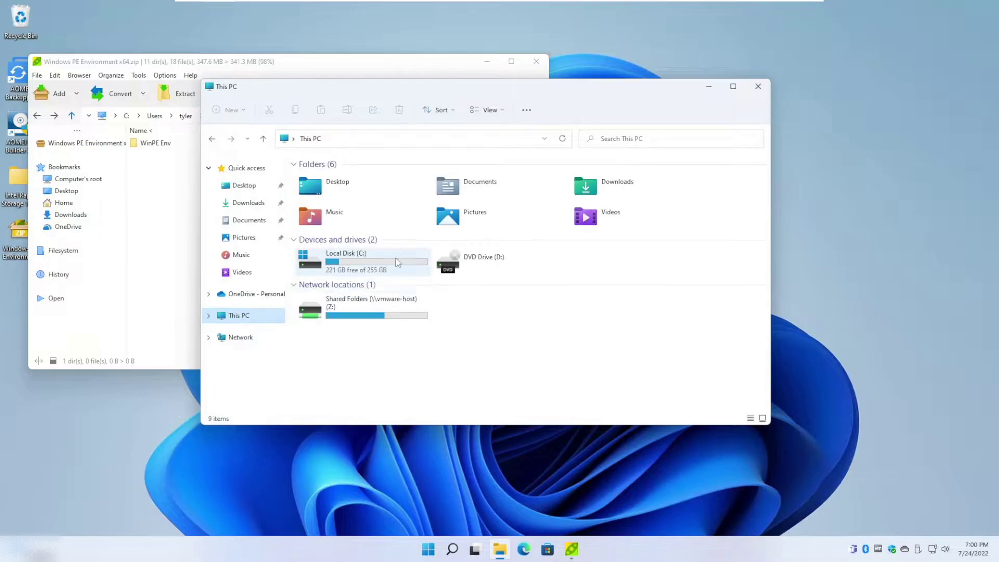
pyautogui.doubleClick(385, 270)
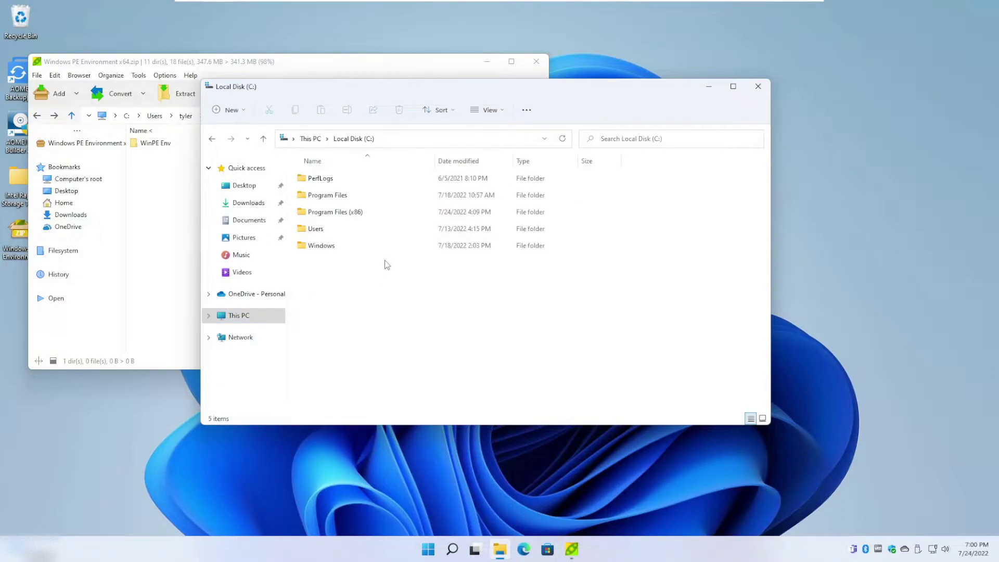
pyautogui.doubleClick(373, 212)
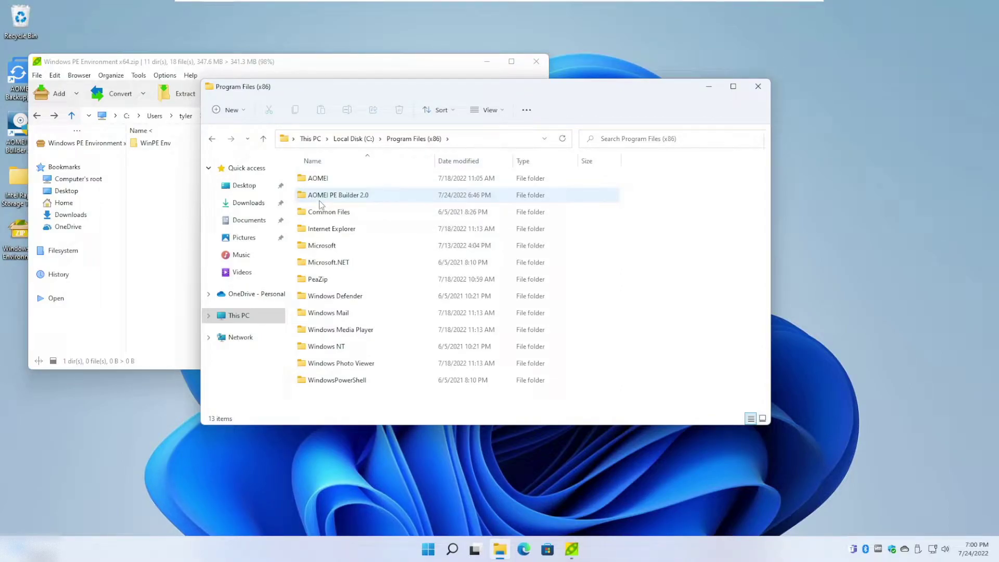
pyautogui.doubleClick(392, 199)
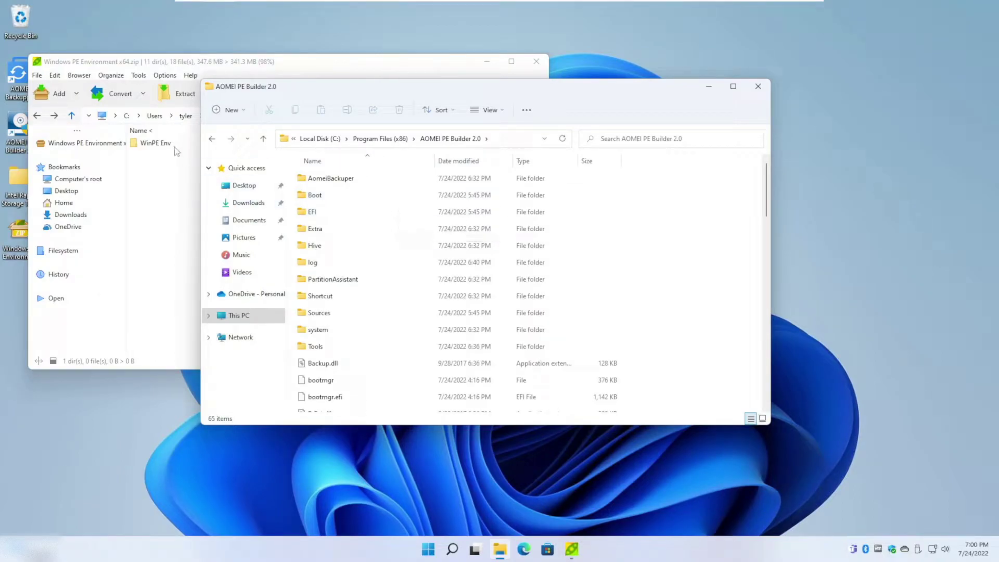
pyautogui.click(148, 171)
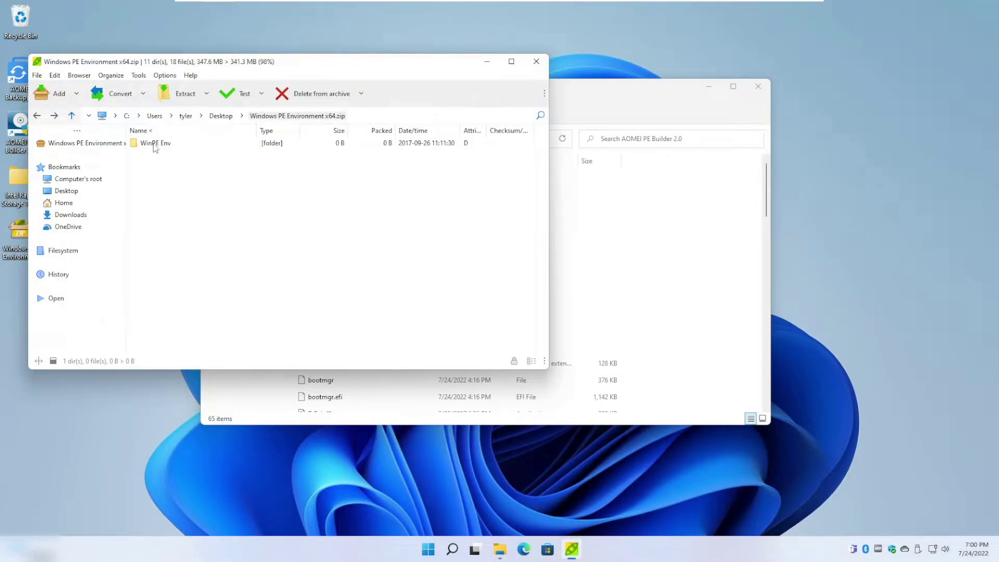
# - Extract WinPE Env from PeaZip into the AOMEI PE Builder 2.0 folder and close Explorer
pyautogui.moveTo(155, 148); pyautogui.dragTo(682, 250)
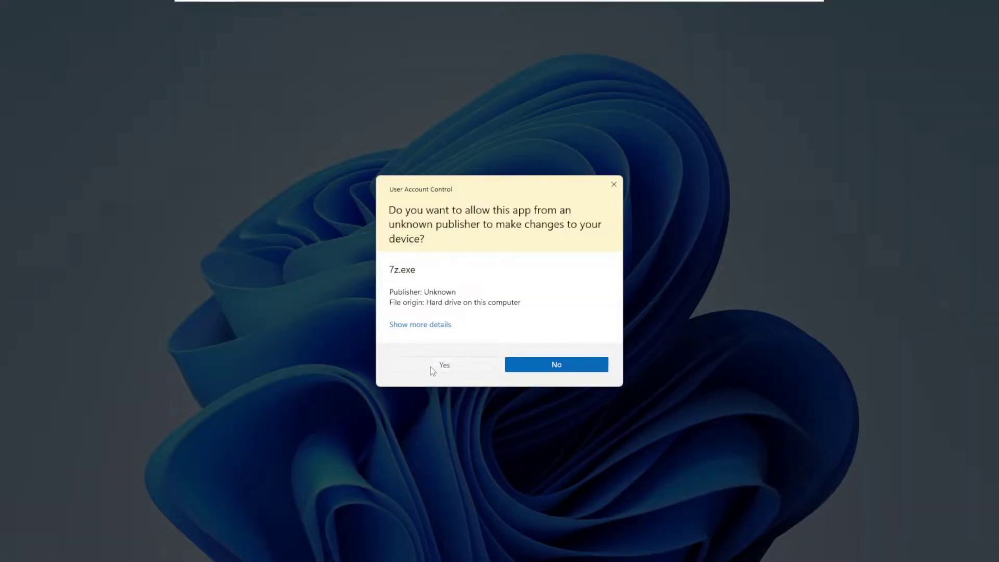
pyautogui.click(430, 367)
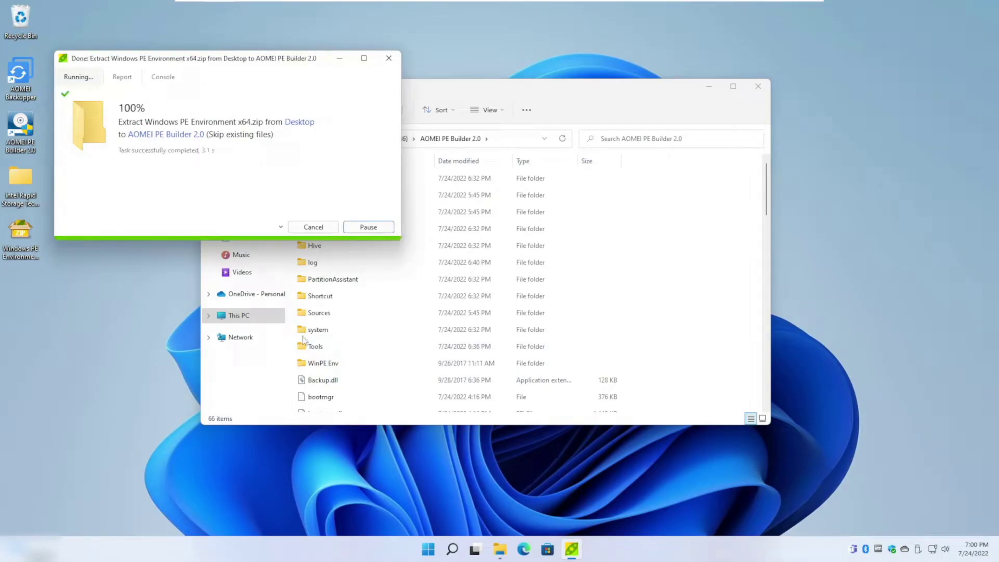
pyautogui.click(748, 291)
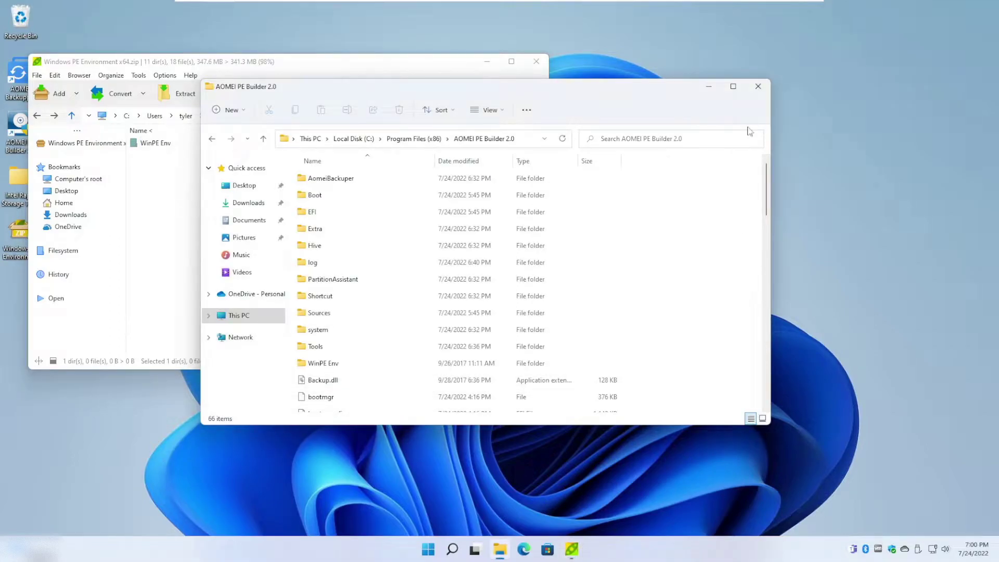
pyautogui.click(758, 86)
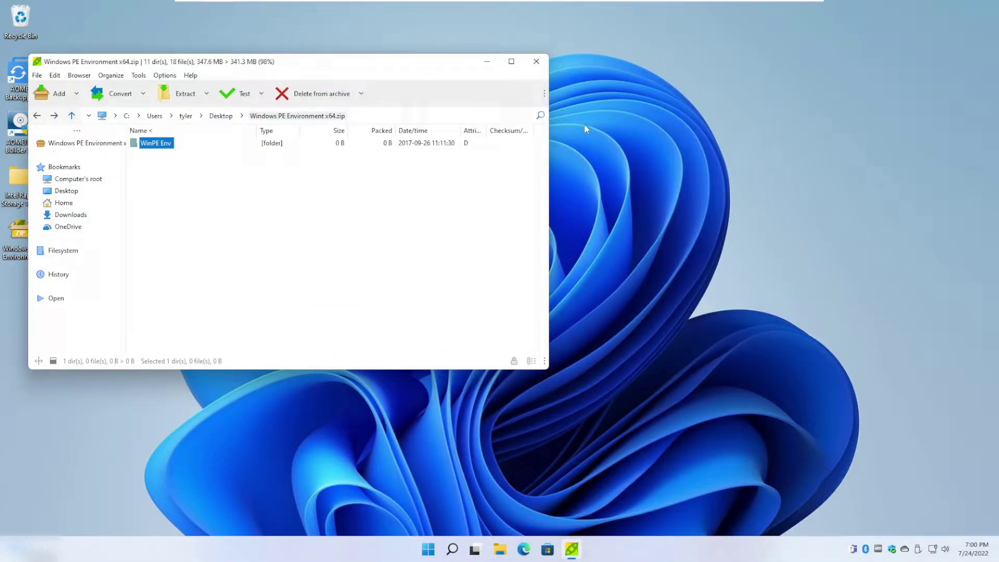
pyautogui.click(428, 240)
# - Close PeaZip and launch AOMEI PE Builder 2.0 from the desktop with administrator approval
pyautogui.click(536, 61)
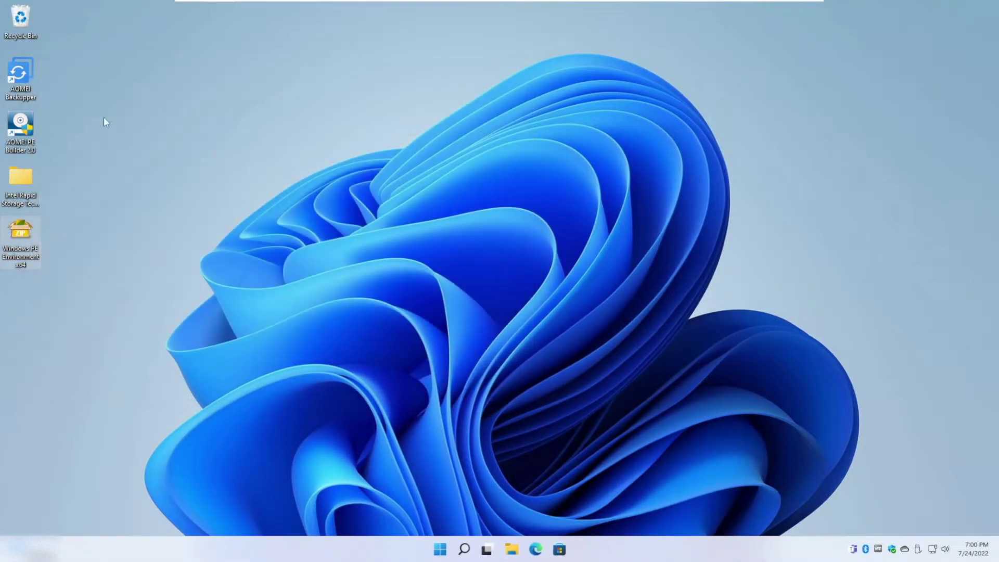
pyautogui.doubleClick(23, 125)
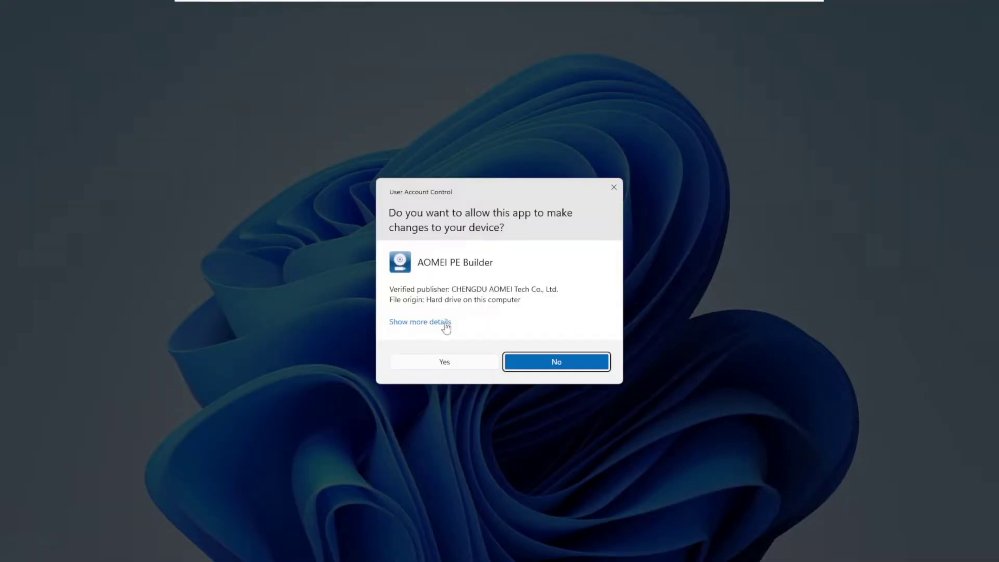
pyautogui.click(447, 362)
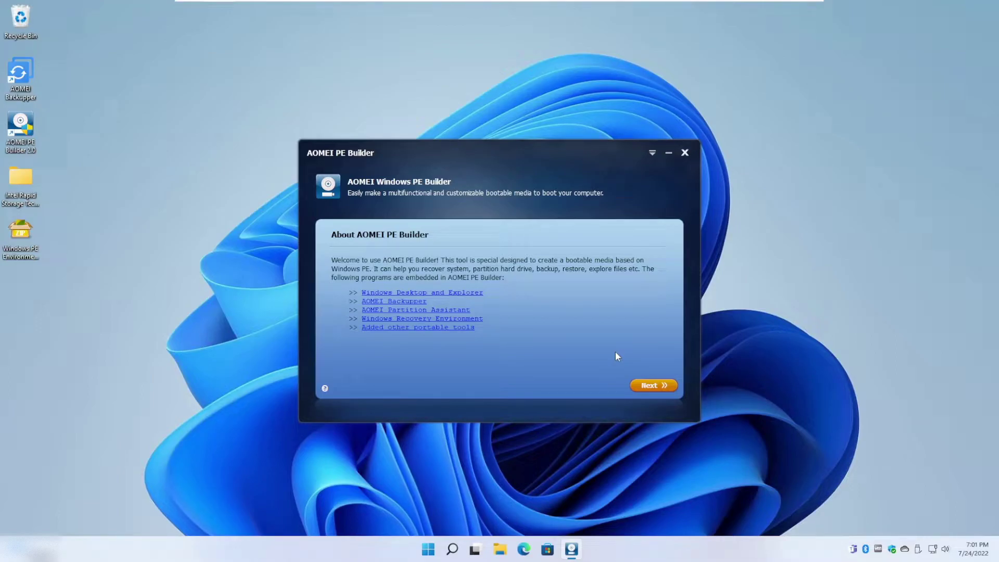
# - Advance past the welcome page, keeping the 64-bit Windows PE option, to the portable tools page
pyautogui.click(652, 389)
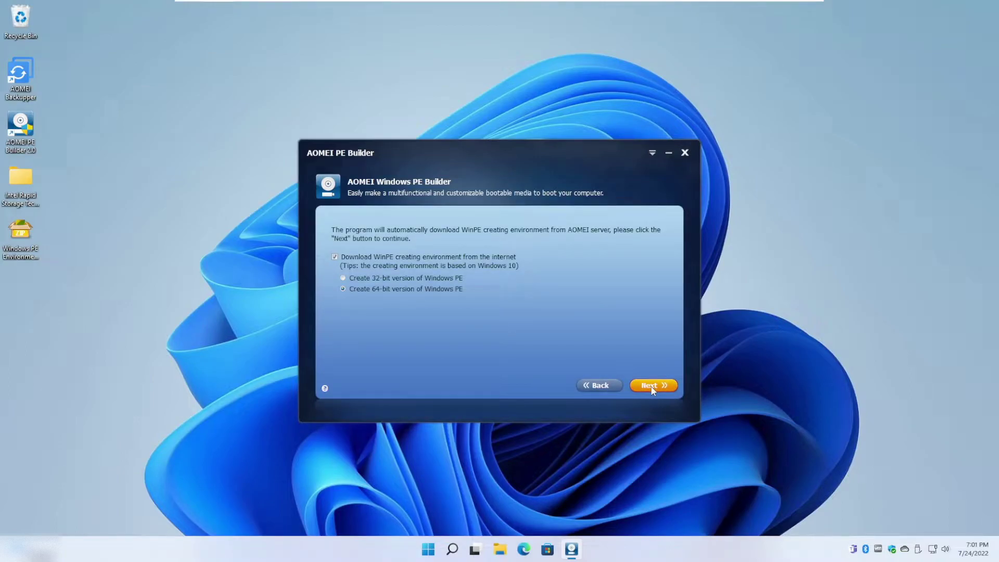
pyautogui.click(652, 388)
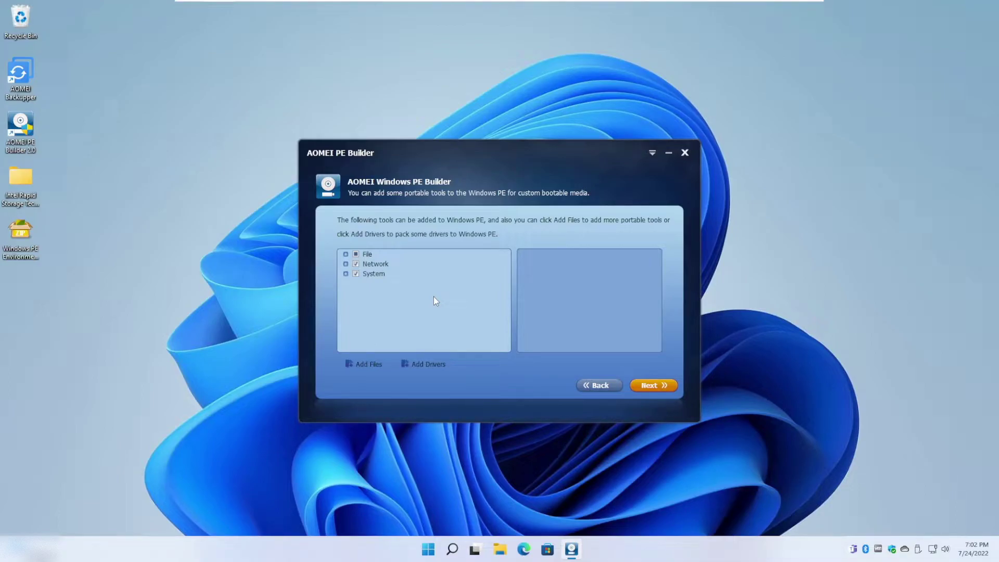
# - Uncheck every File, Network and System portable tool, then bring up Add Files with shortcut name My Tools
pyautogui.click(346, 254)
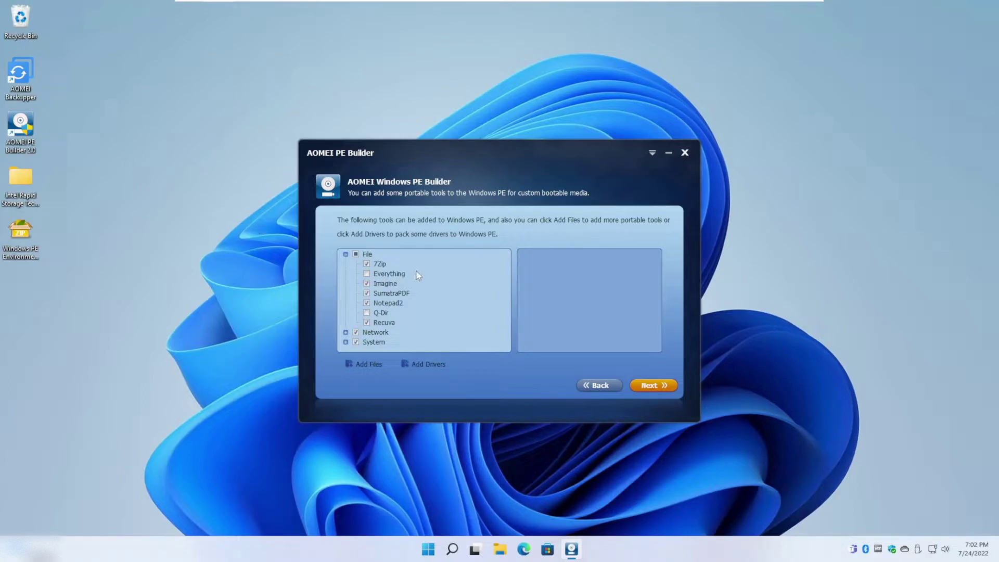
pyautogui.click(347, 333)
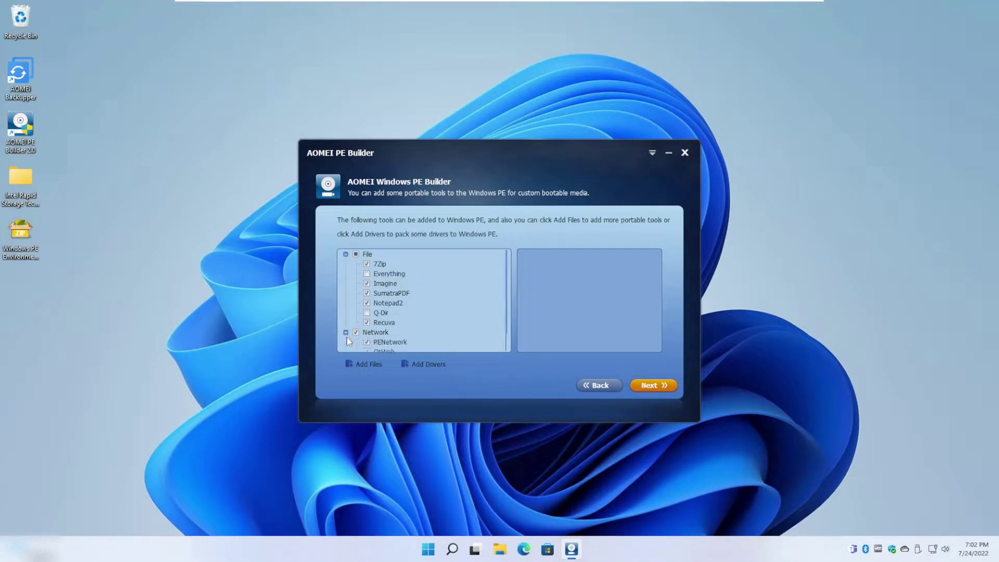
pyautogui.scroll(-1, 355, 327)
pyautogui.click(346, 342)
pyautogui.scroll(-1, 408, 319)
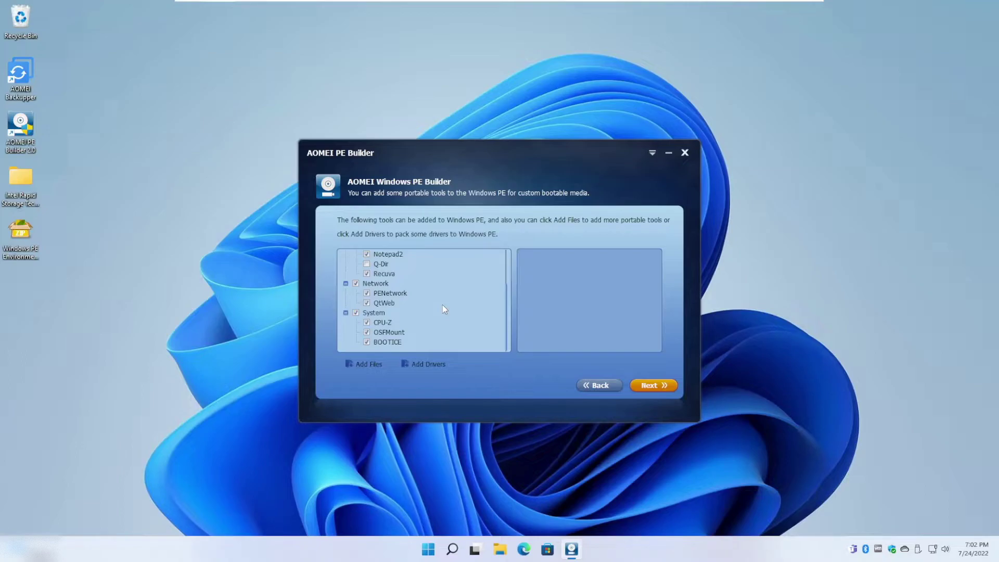
pyautogui.click(356, 313)
pyautogui.click(356, 284)
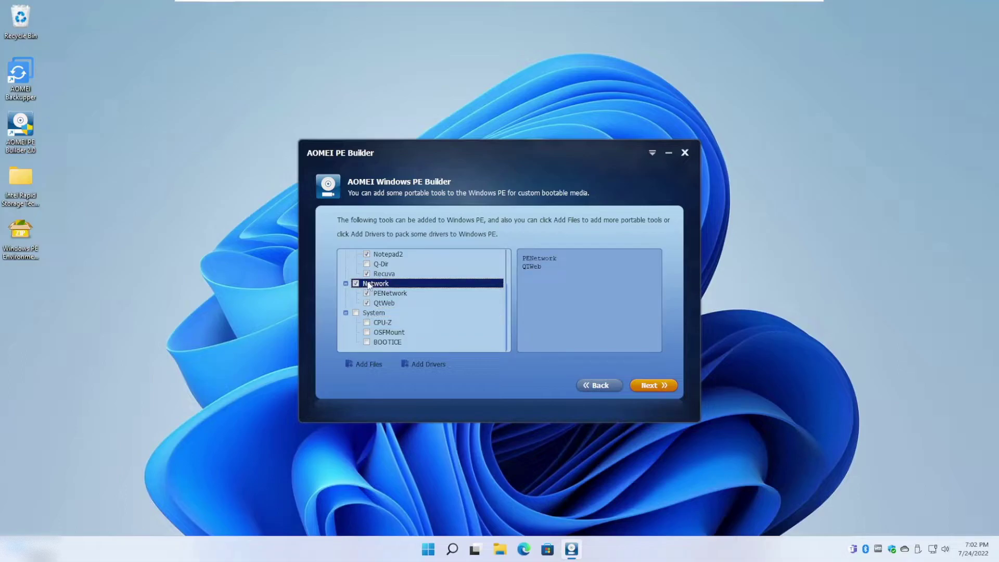
pyautogui.scroll(2, 357, 285)
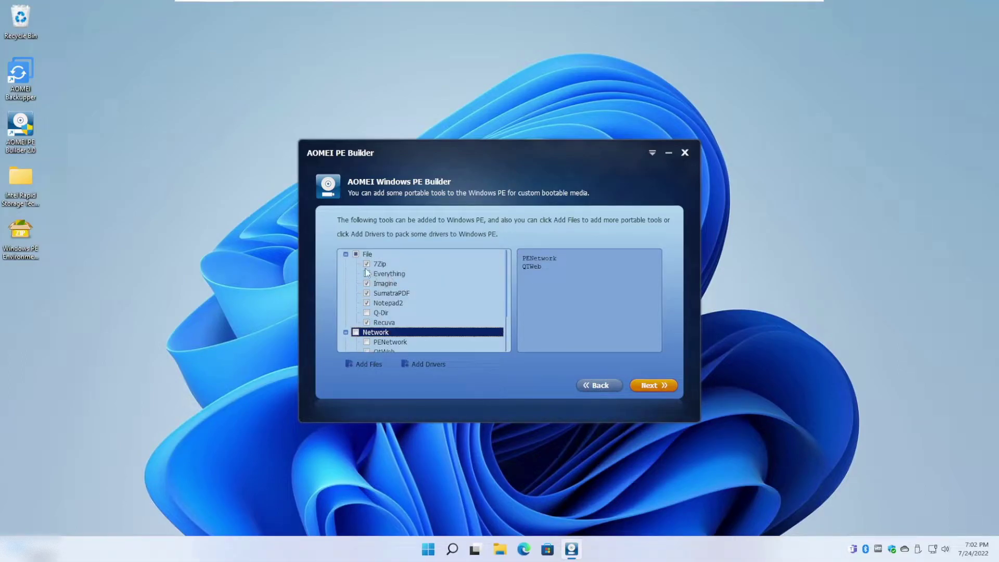
pyautogui.click(356, 255)
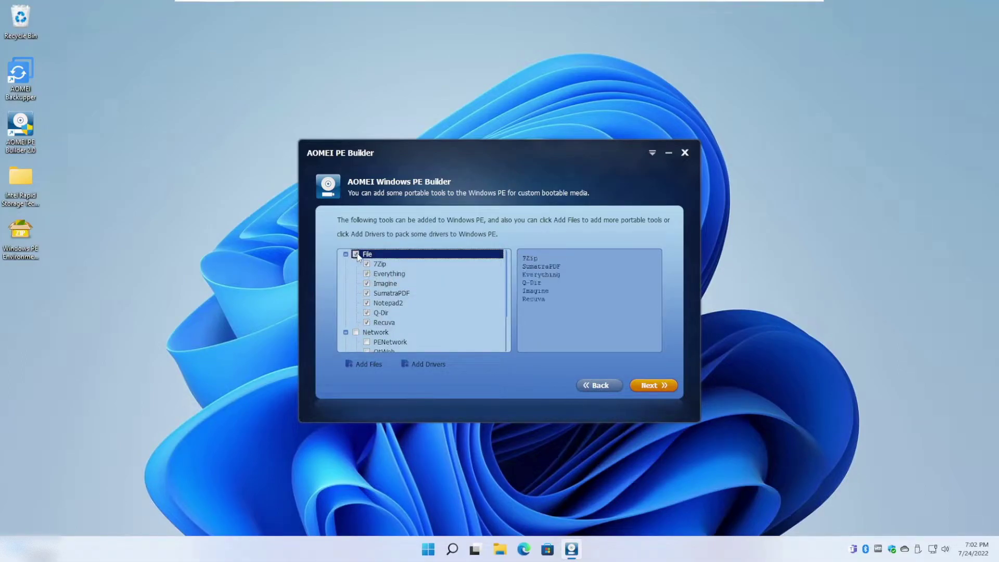
pyautogui.scroll(-2, 417, 318)
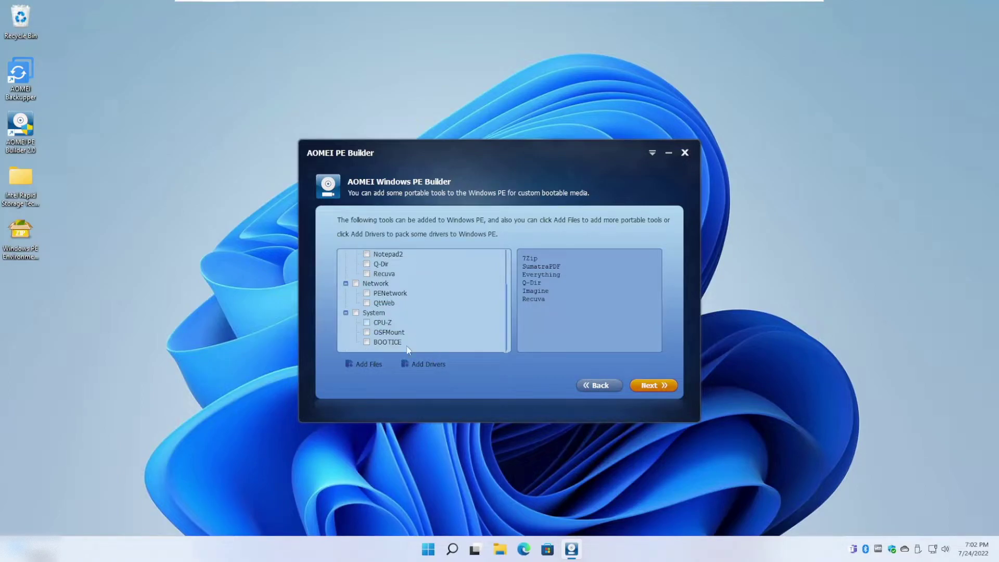
pyautogui.click(365, 364)
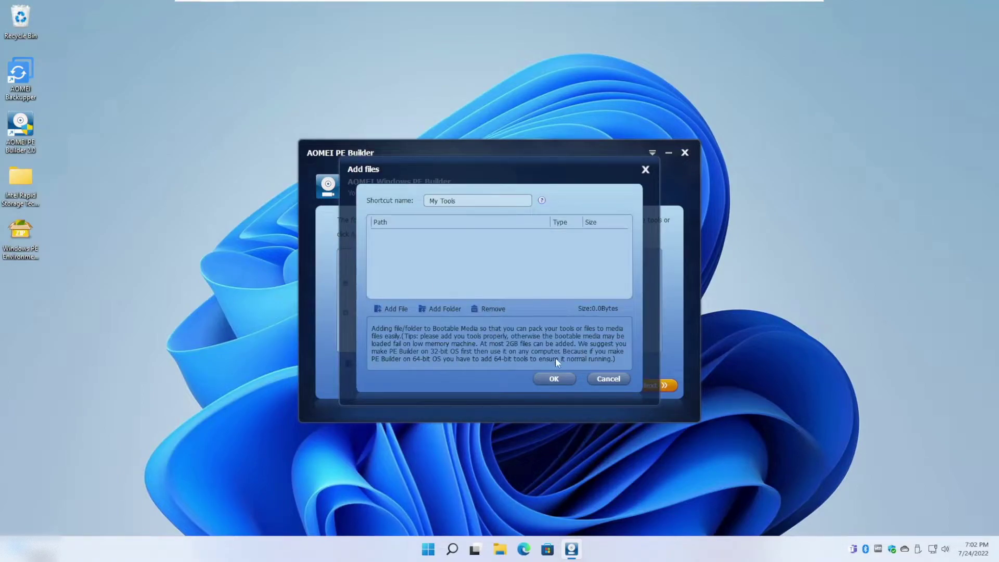
# - Add the Desktop's Intel Rapid Storage folder to the media's custom files
pyautogui.click(436, 310)
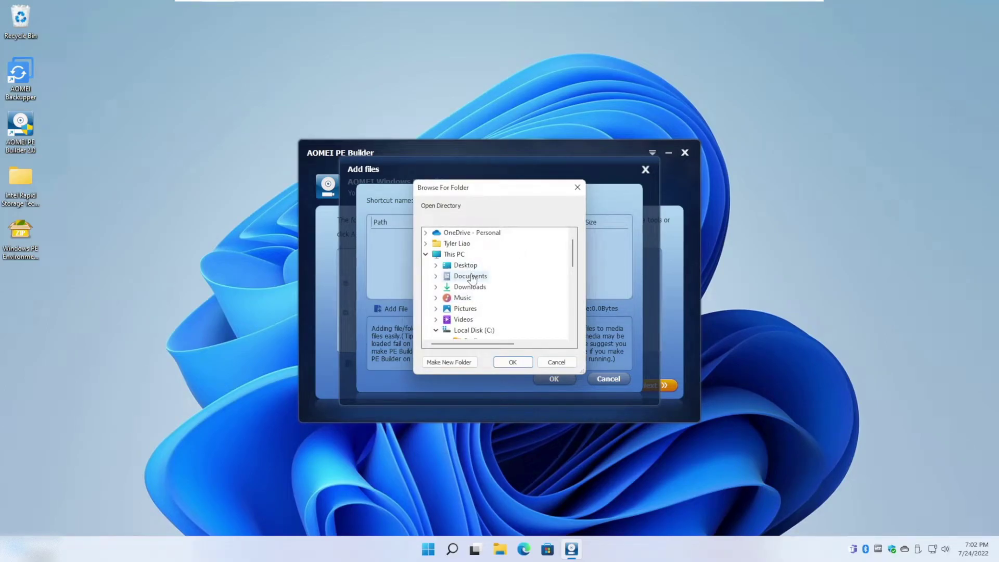
pyautogui.click(468, 266)
pyautogui.click(495, 276)
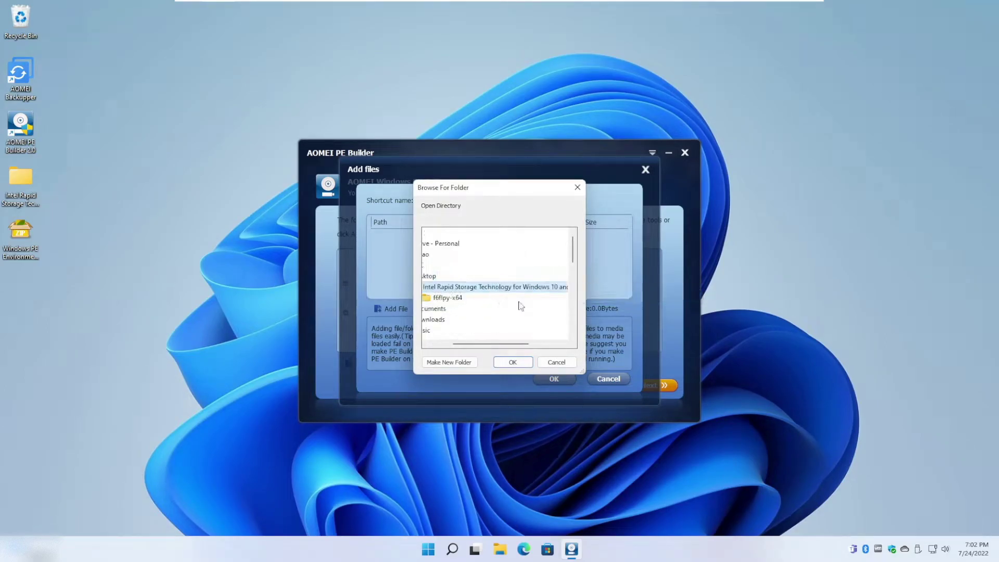
pyautogui.click(522, 362)
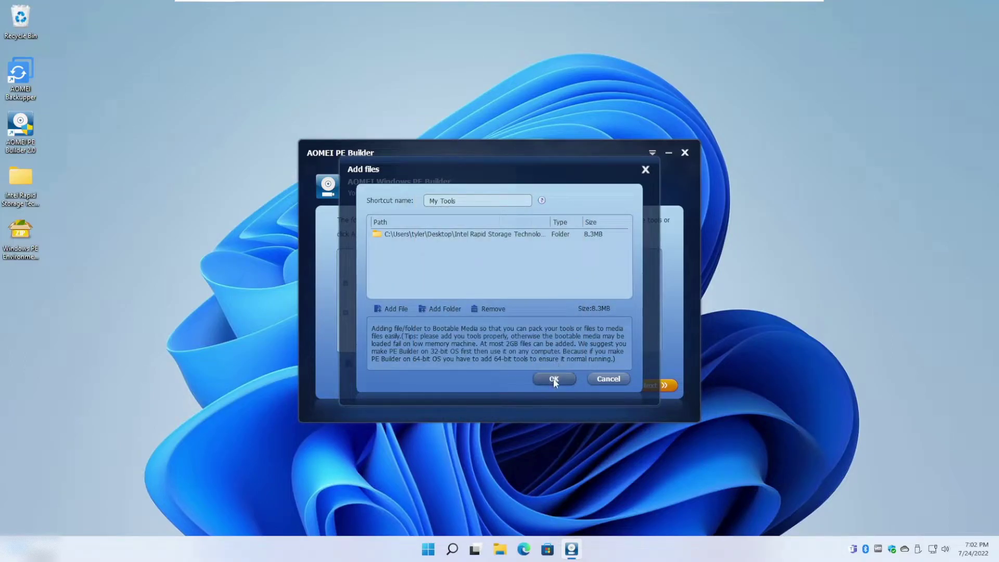
pyautogui.click(553, 379)
# - Add the four Intel Rapid Storage .inf driver files and continue to the media output page
pyautogui.click(424, 364)
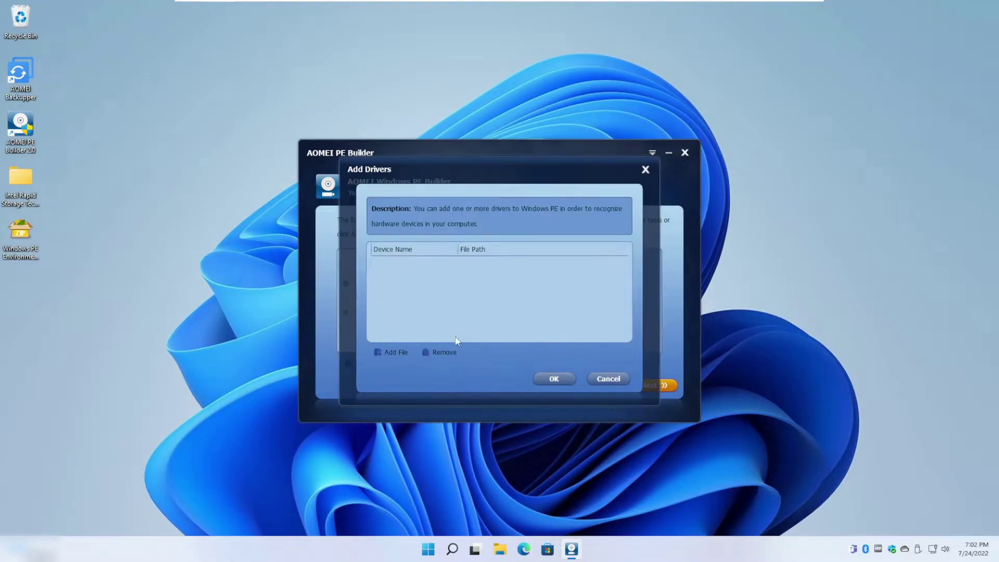
pyautogui.click(408, 354)
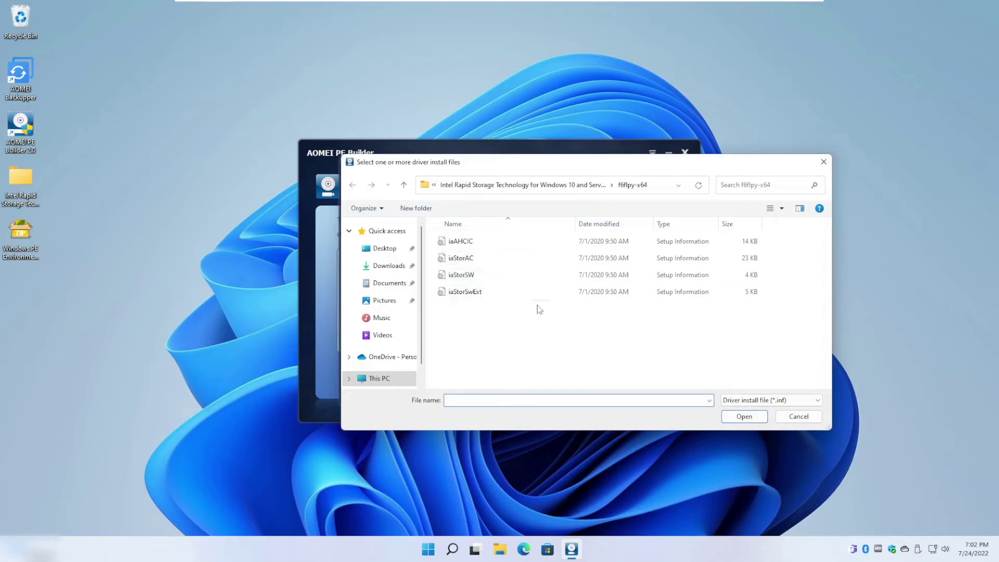
pyautogui.moveTo(527, 320); pyautogui.dragTo(525, 237)
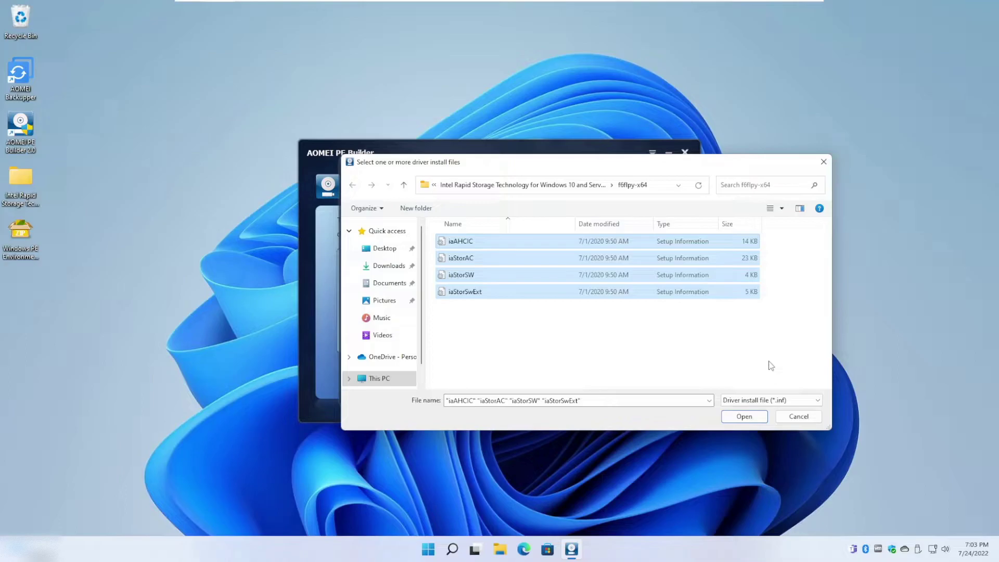
pyautogui.click(745, 417)
pyautogui.click(537, 379)
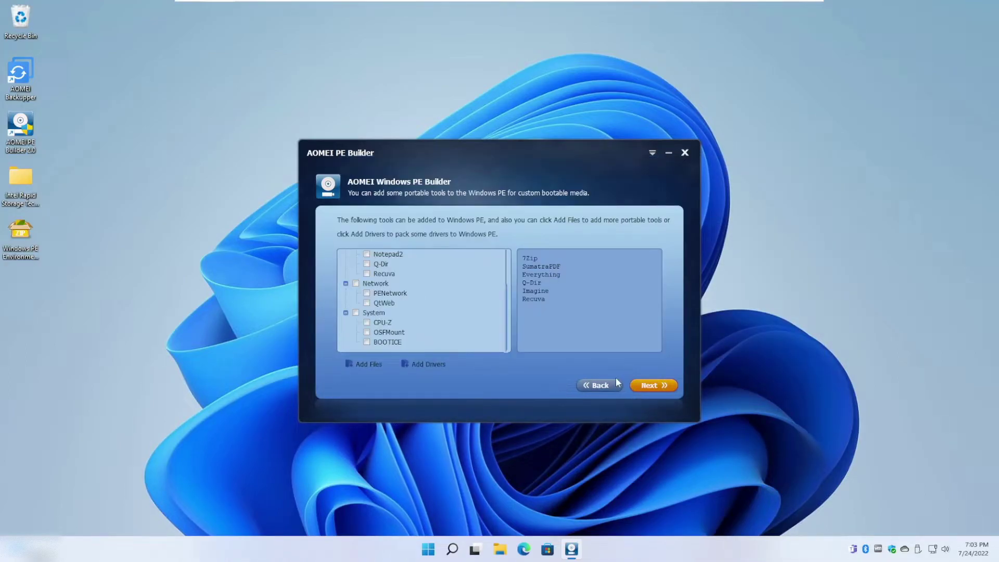
pyautogui.click(652, 386)
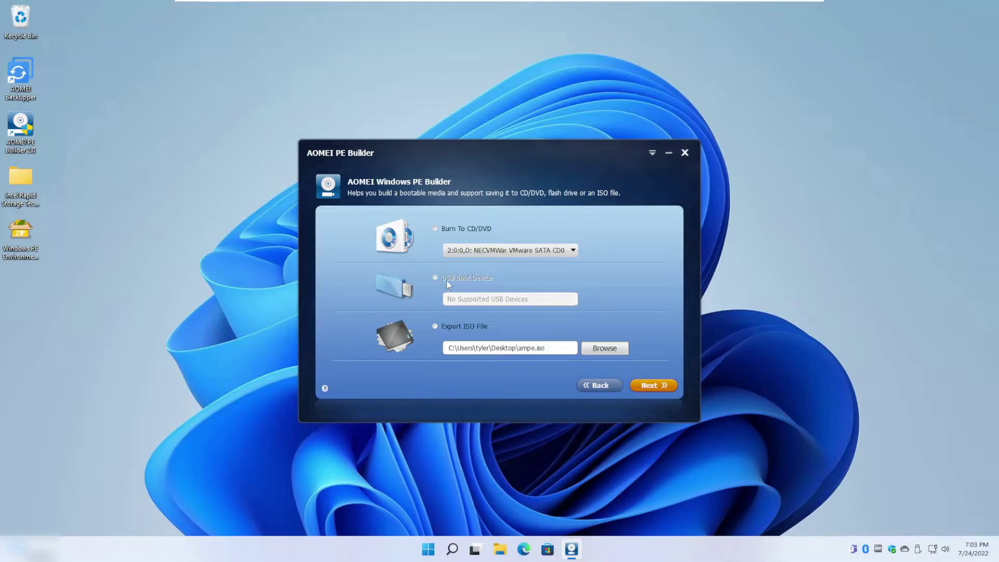
# - Choose Export ISO File, keeping ampe.iso on the Desktop, and start the build
pyautogui.click(463, 326)
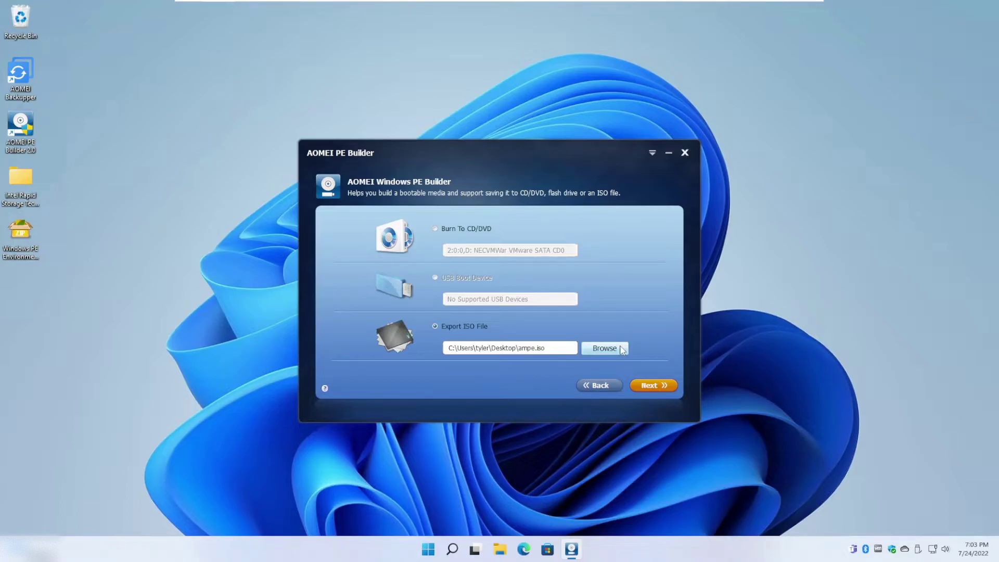
pyautogui.click(622, 349)
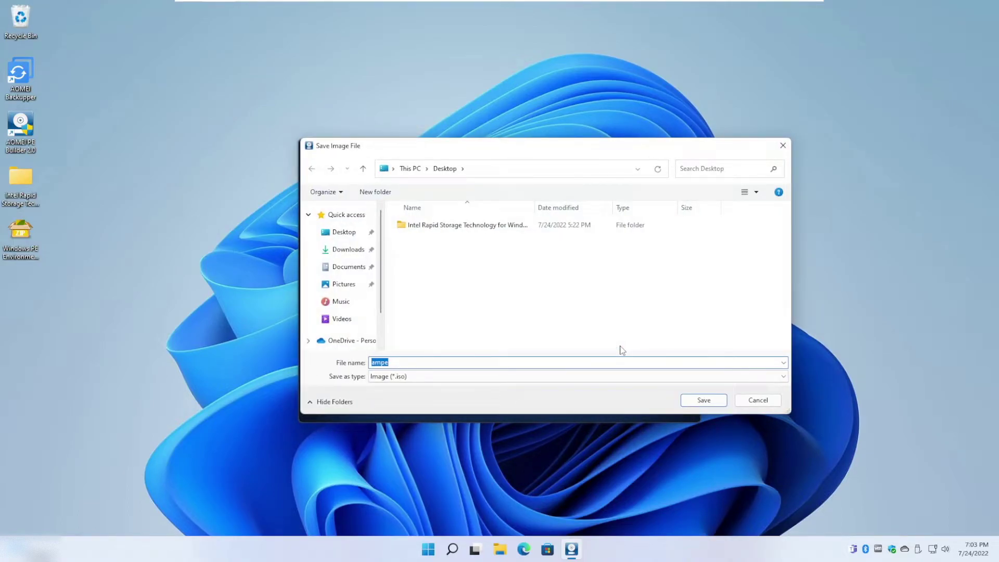
pyautogui.click(783, 145)
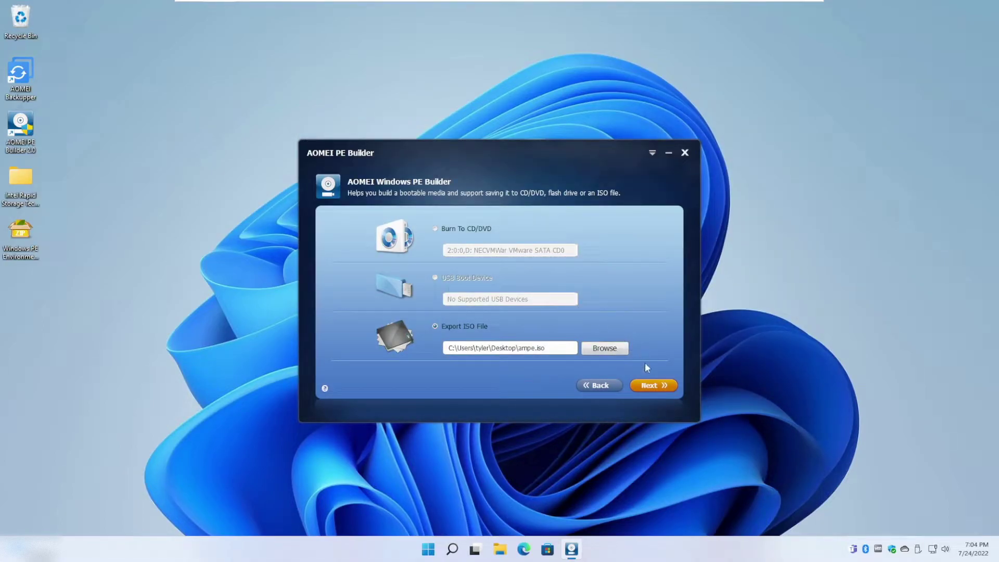
pyautogui.click(651, 385)
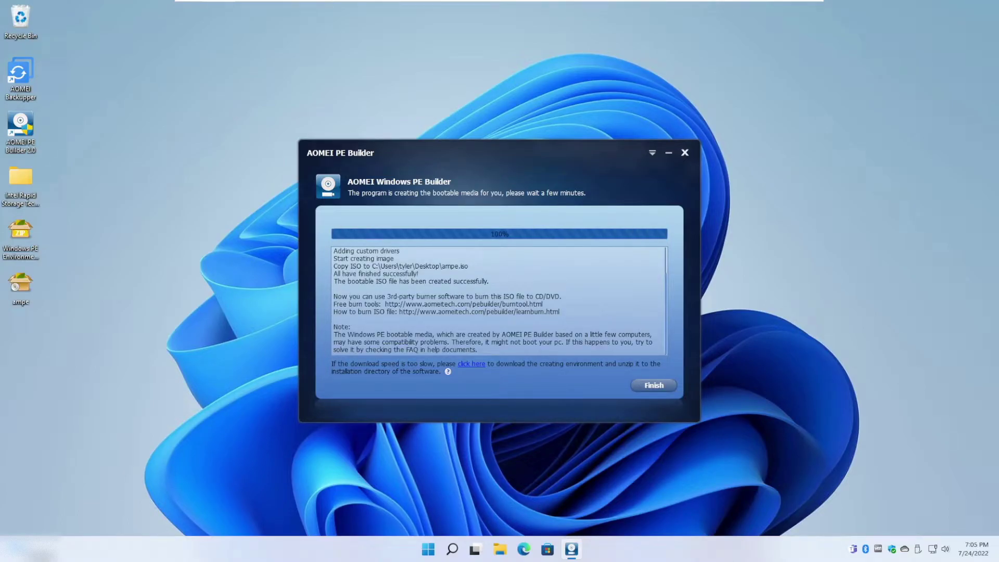
# - Finish the completed ampe.iso build and exit the virtual machine's full-screen view
pyautogui.click(653, 386)
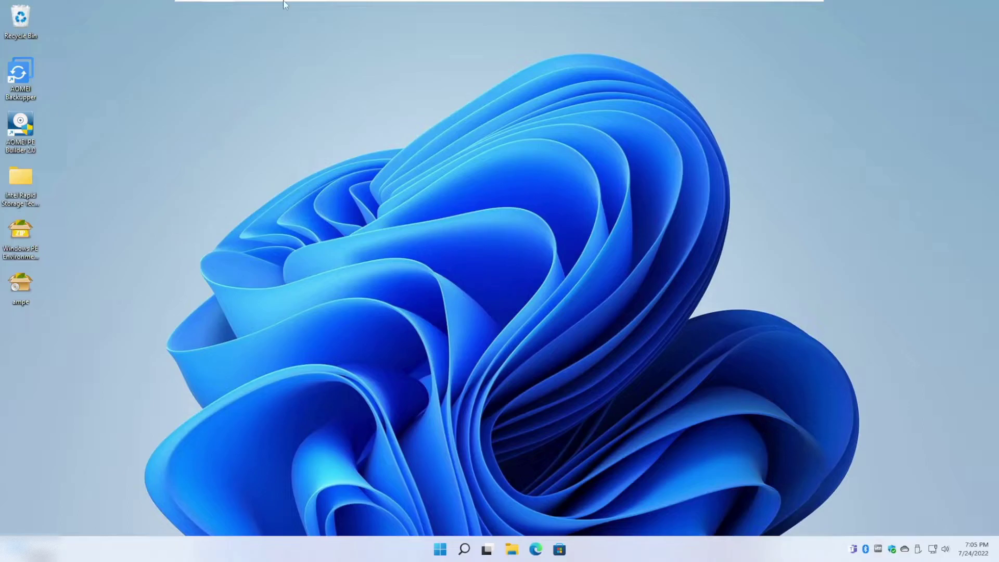
pyautogui.moveTo(385, 5)
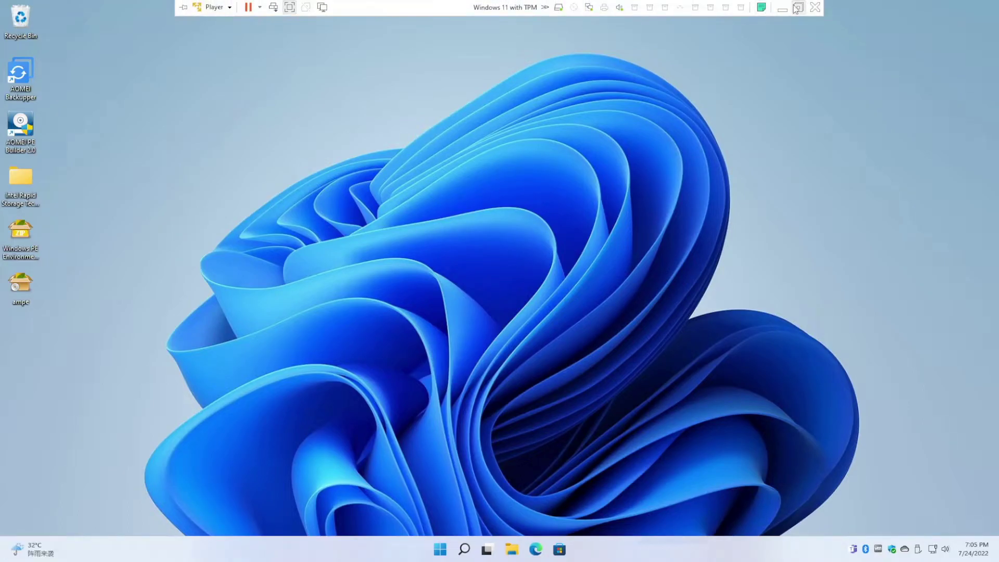
pyautogui.click(798, 7)
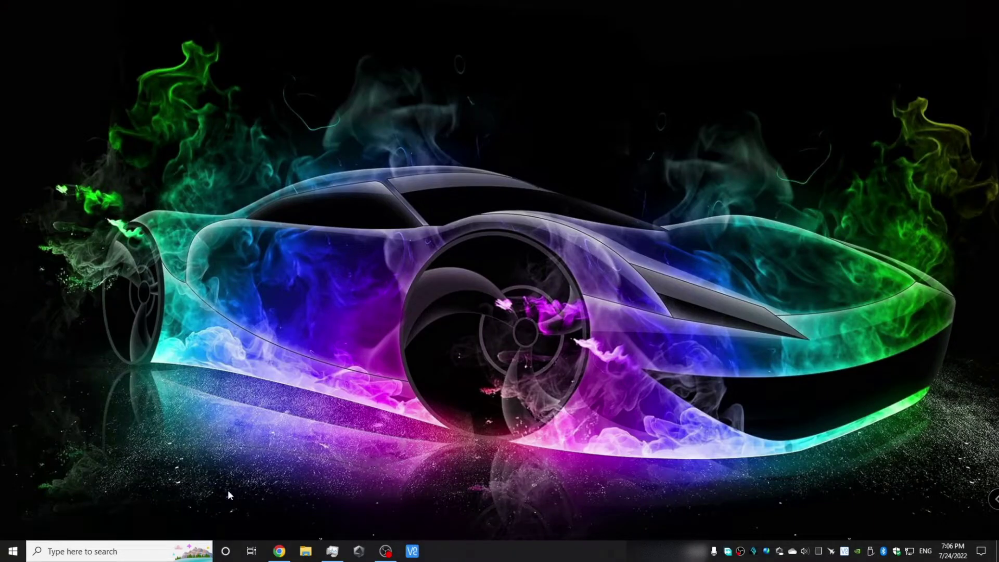
# - Run VMware Workstation 16 Player as administrator from Windows search's Recent list
pyautogui.click(134, 551)
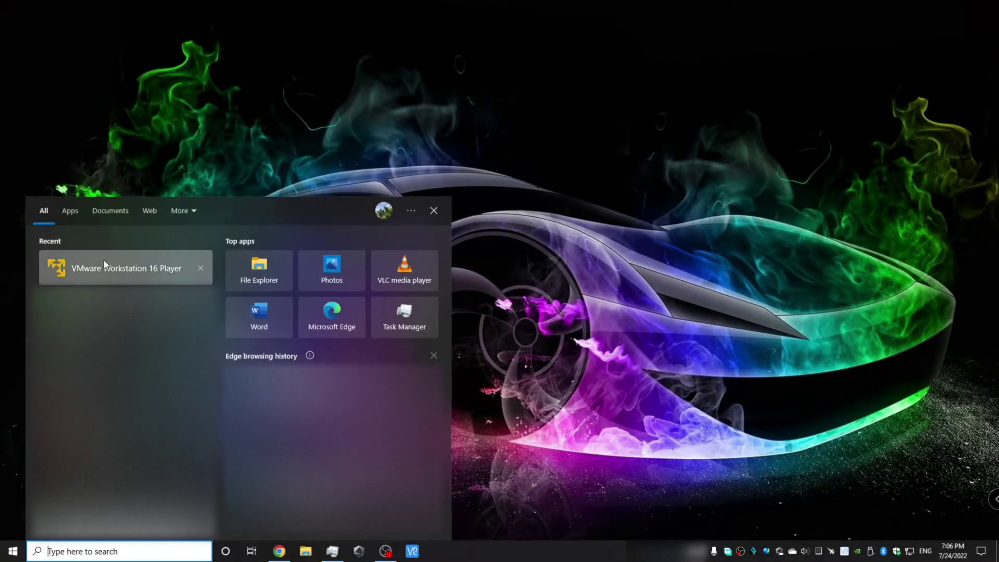
pyautogui.rightClick(104, 264)
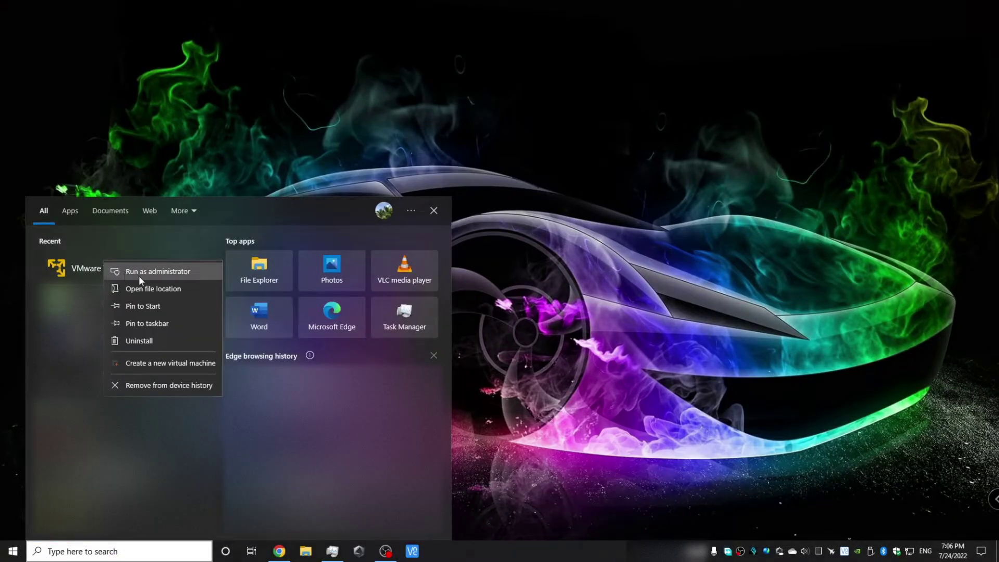
pyautogui.click(147, 276)
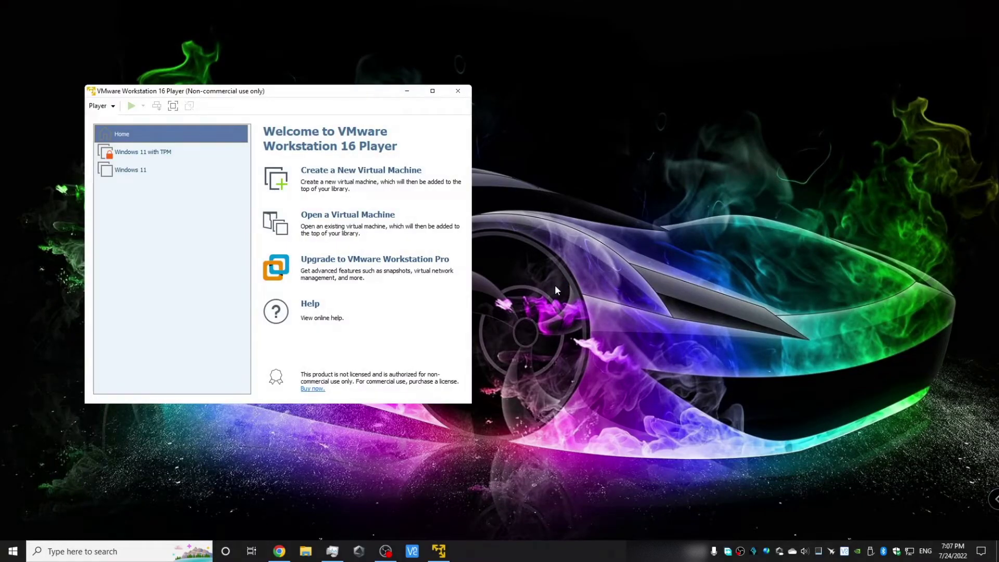
# - Add a new CD/DVD drive in the Windows 11 virtual machine's settings
pyautogui.click(186, 152)
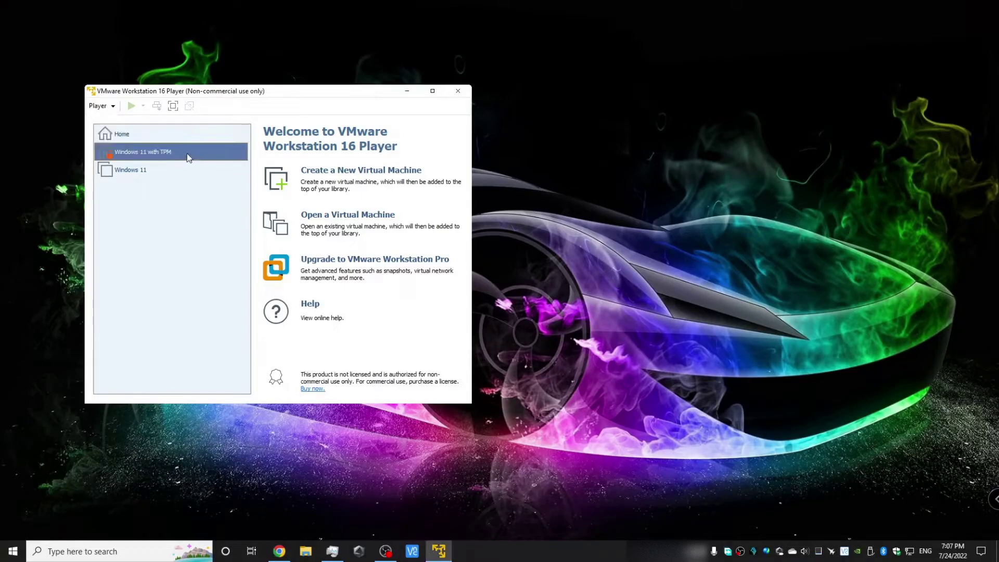
pyautogui.click(180, 172)
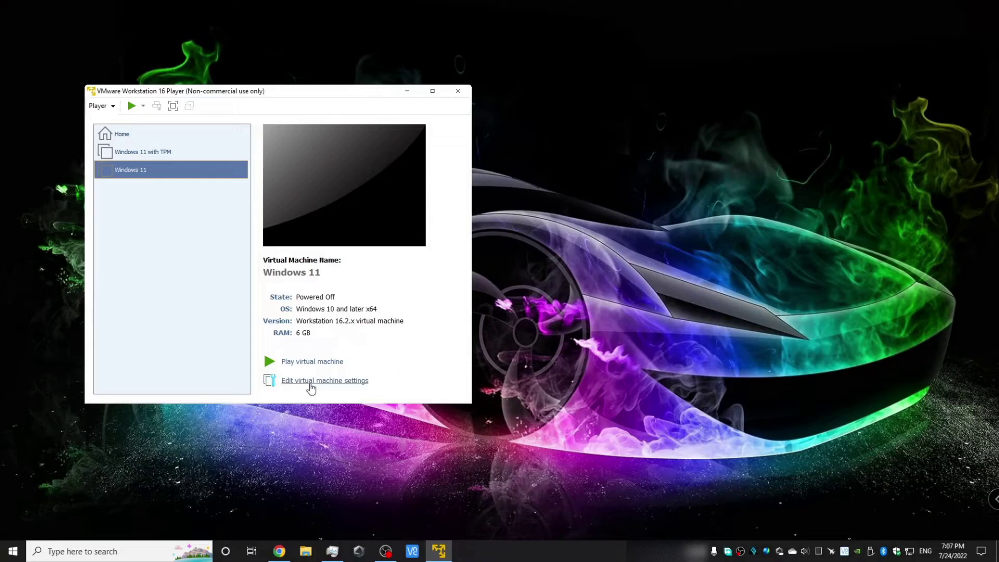
pyautogui.click(311, 385)
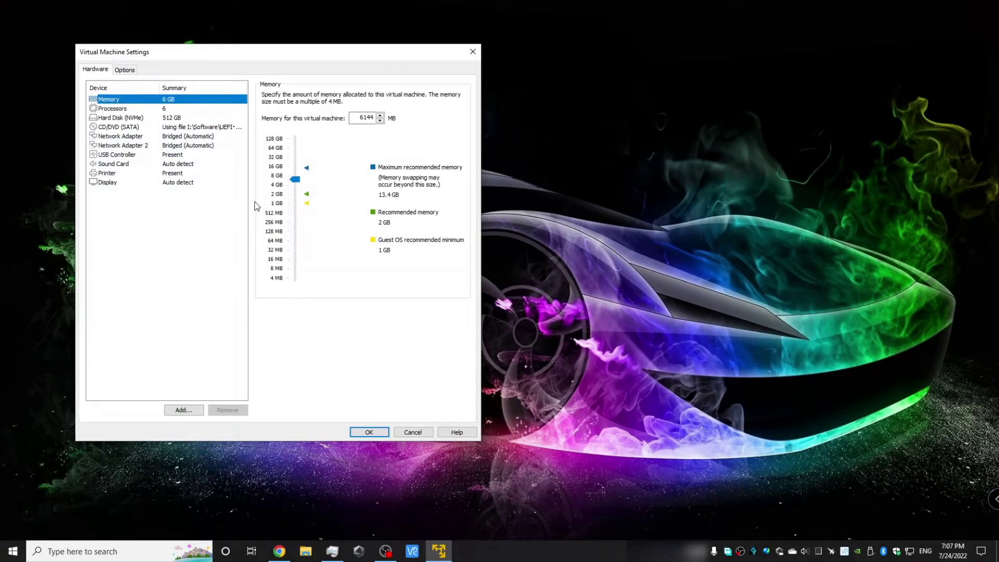
pyautogui.click(184, 410)
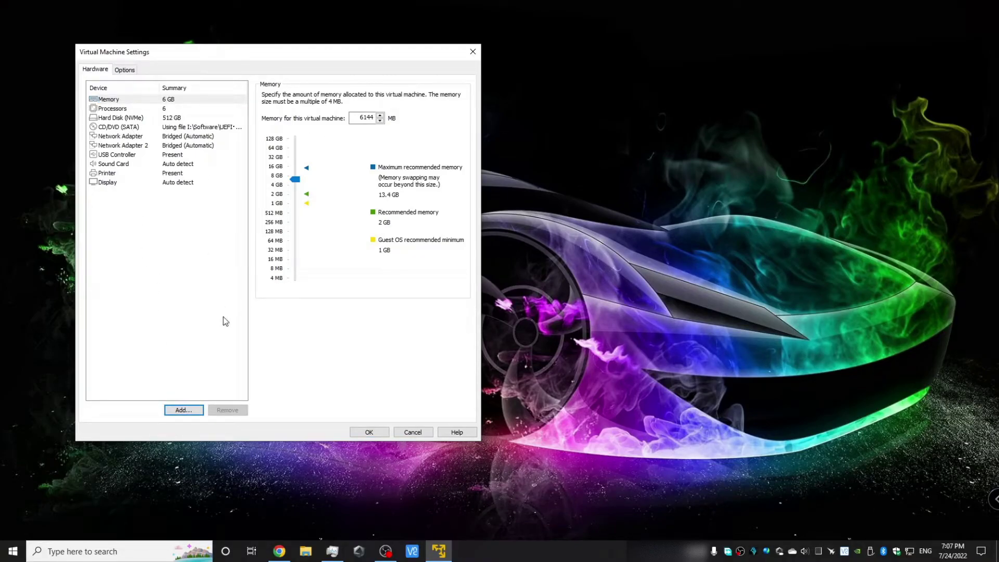
pyautogui.click(183, 410)
pyautogui.click(209, 208)
pyautogui.click(330, 357)
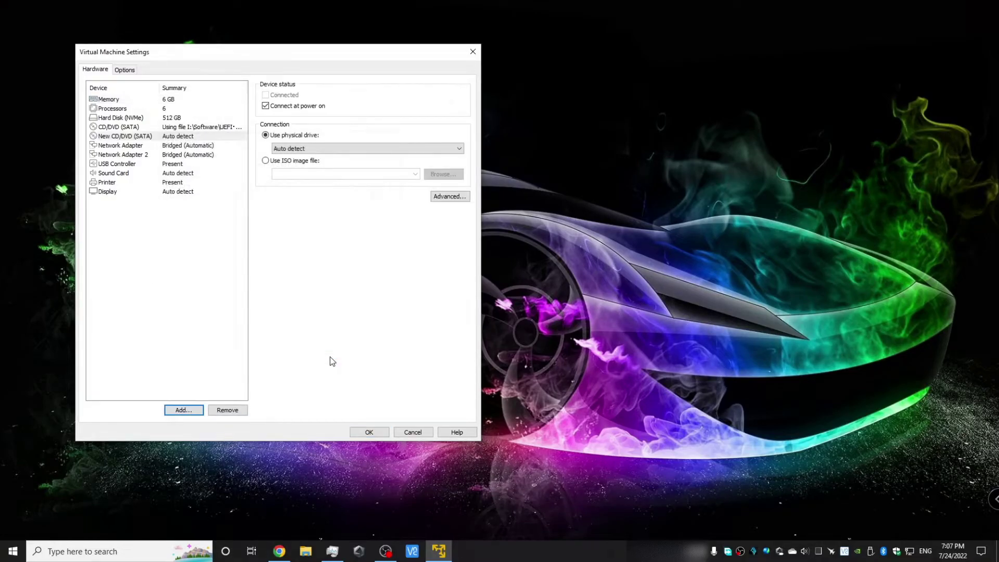
# - Set the new CD/DVD drive to use the Desktop's ampe.iso image
pyautogui.click(288, 162)
pyautogui.click(447, 173)
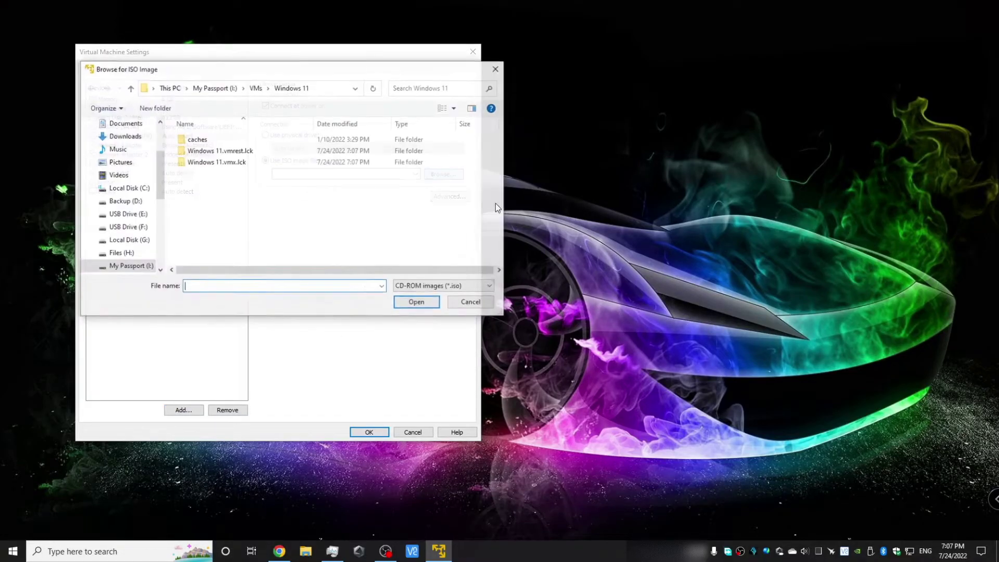
pyautogui.scroll(2, 115, 150)
pyautogui.click(152, 156)
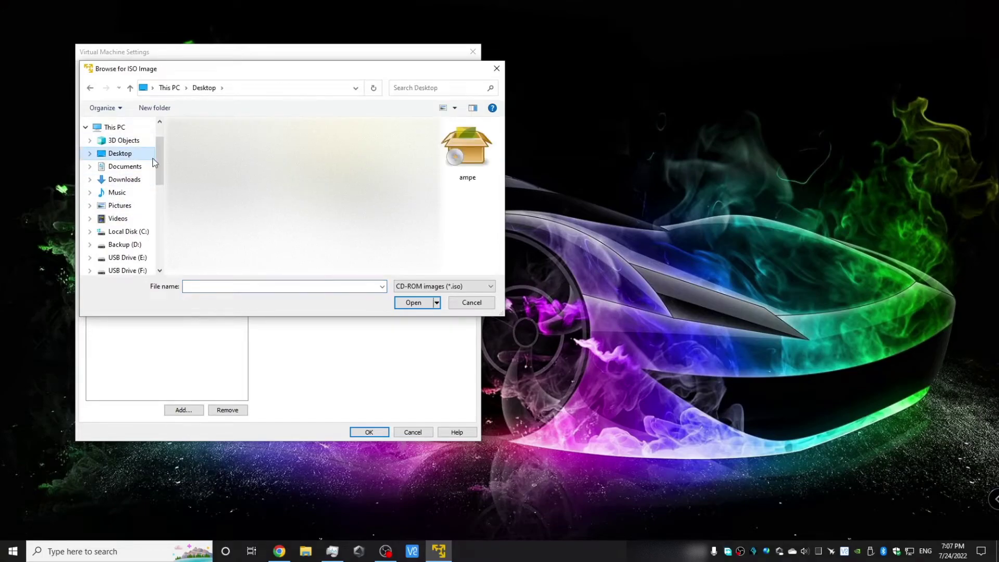
pyautogui.click(466, 152)
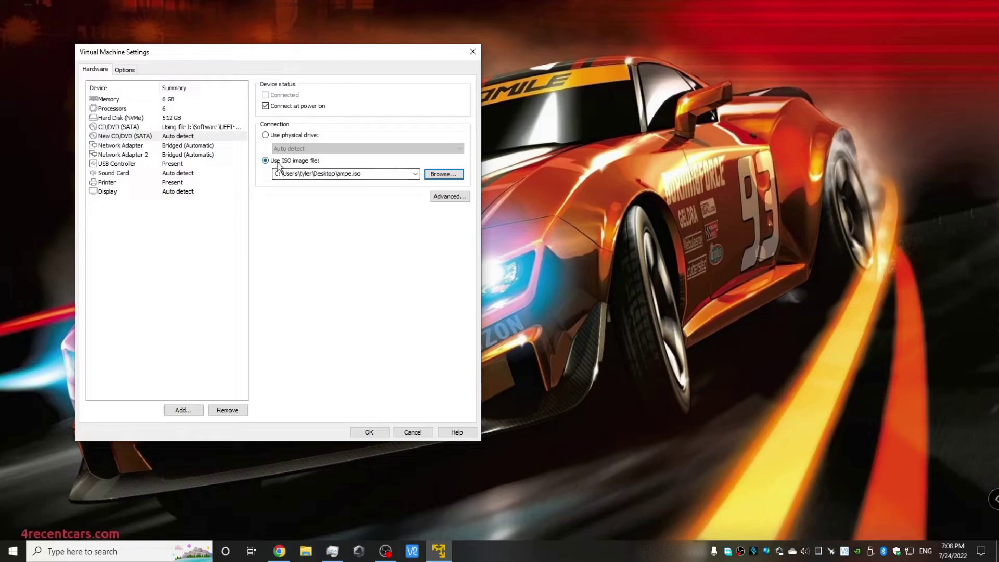
pyautogui.click(187, 408)
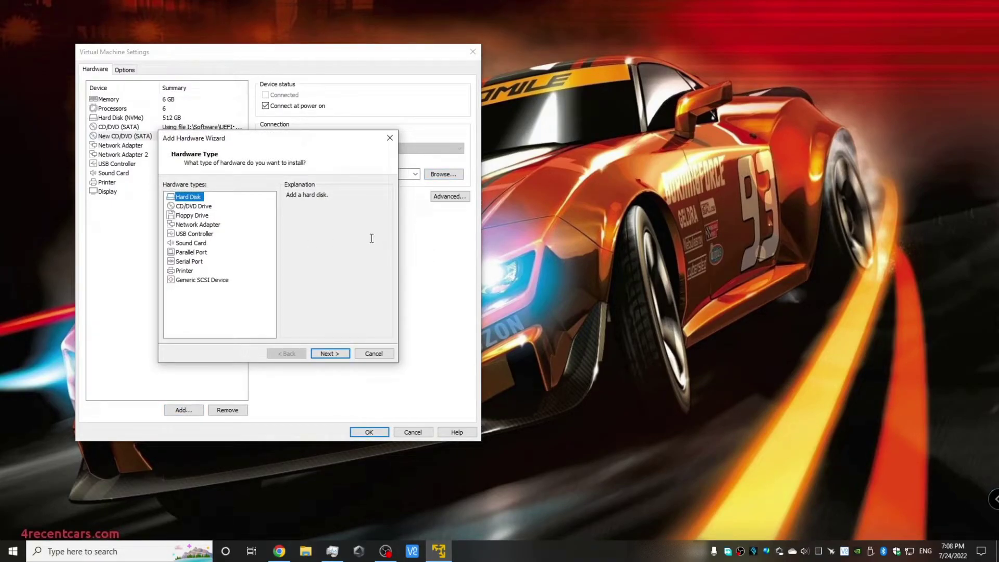
# - Add a Generic SCSI device on PhysicalDrive8, then search Windows for Command Prompt
pyautogui.click(202, 281)
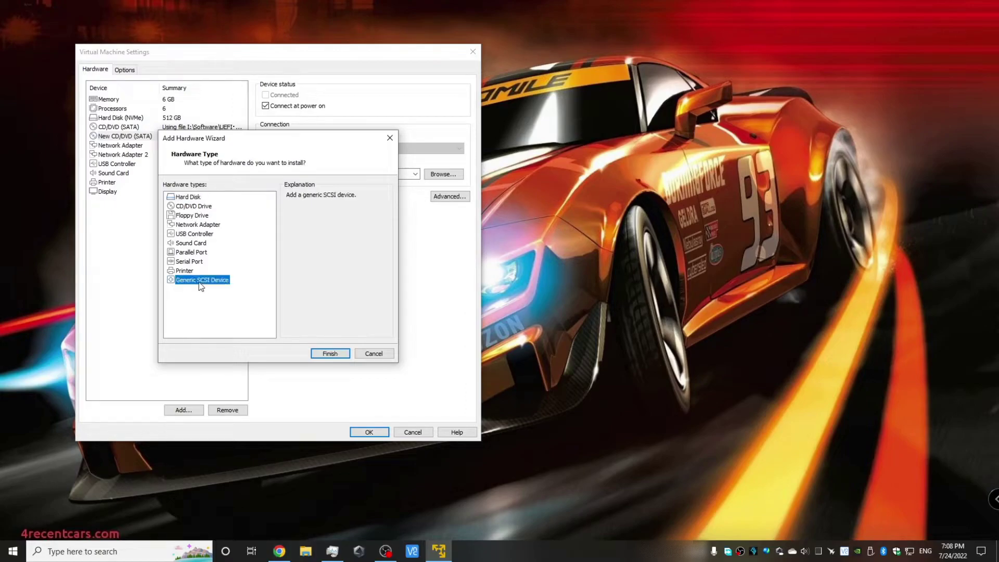
pyautogui.click(330, 354)
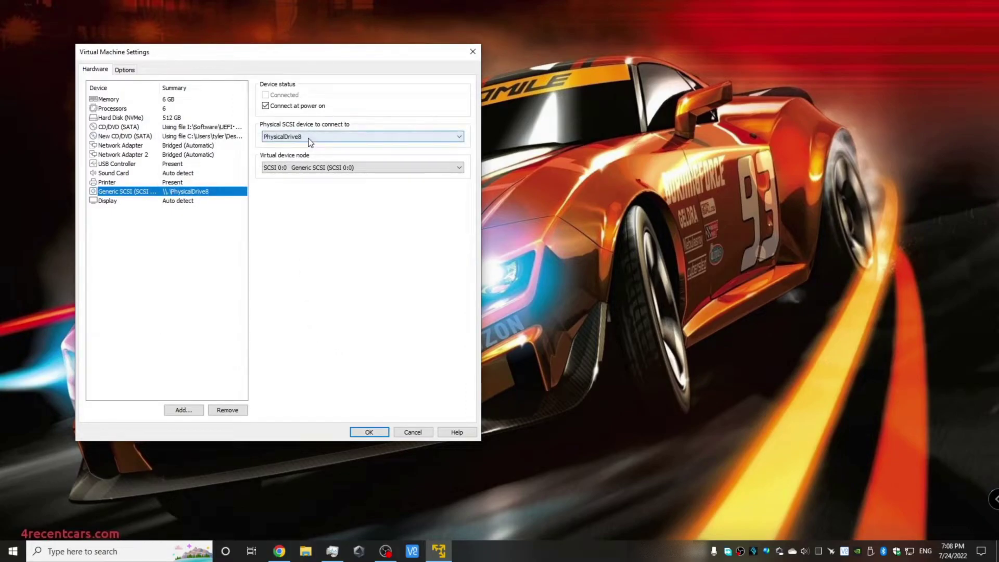
pyautogui.click(104, 551)
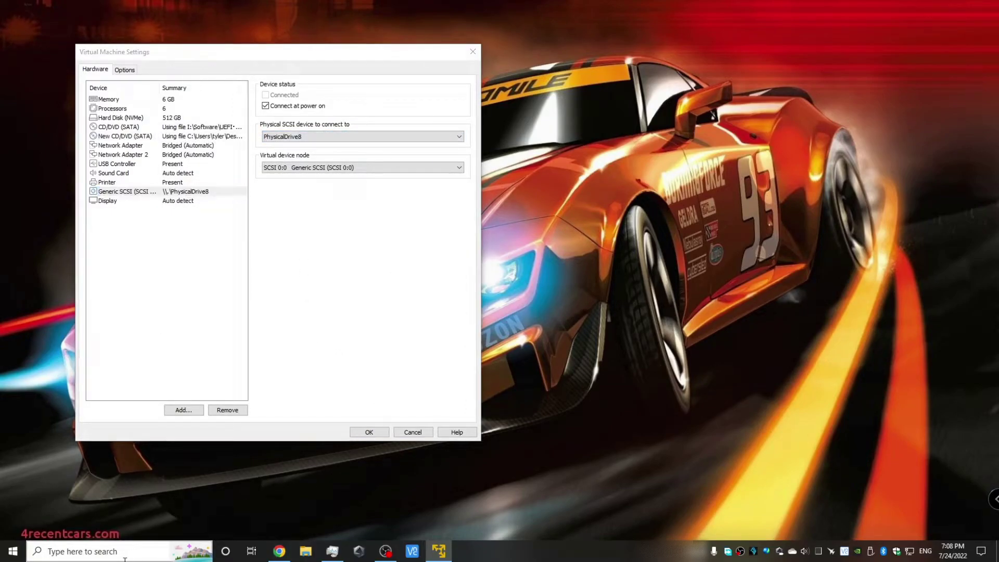
pyautogui.click(769, 420)
pyautogui.rightClick(769, 420)
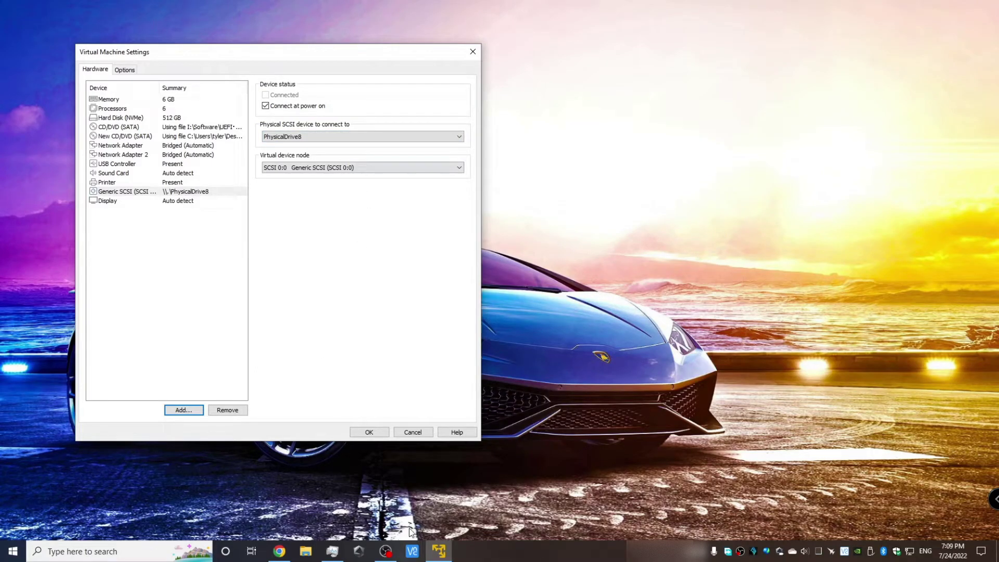
pyautogui.click(149, 544)
# - Run diskpart's list disk in an admin Command Prompt, confirm Disk 8 is 59 GB, then close it
pyautogui.rightClick(129, 373)
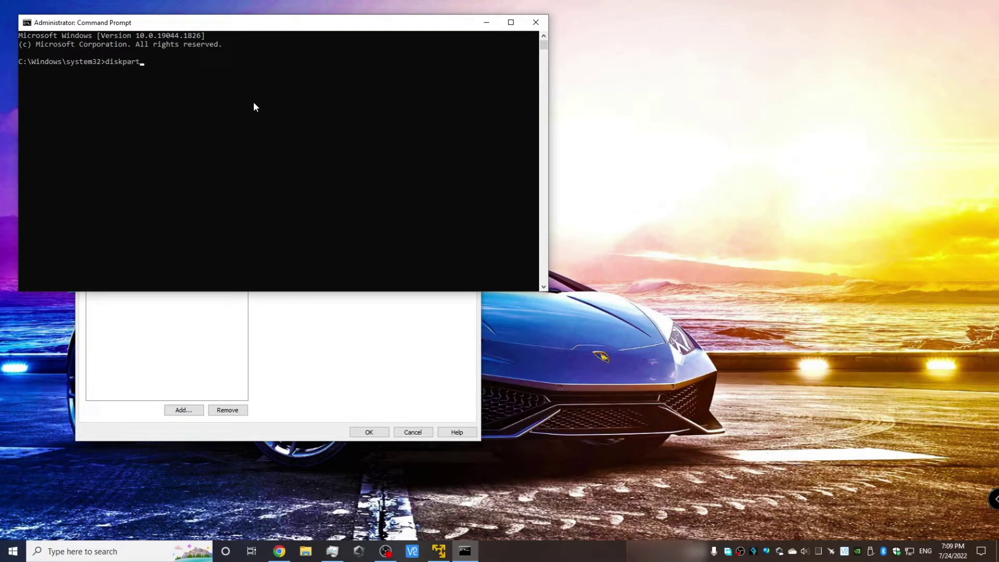
pyautogui.press('Return')
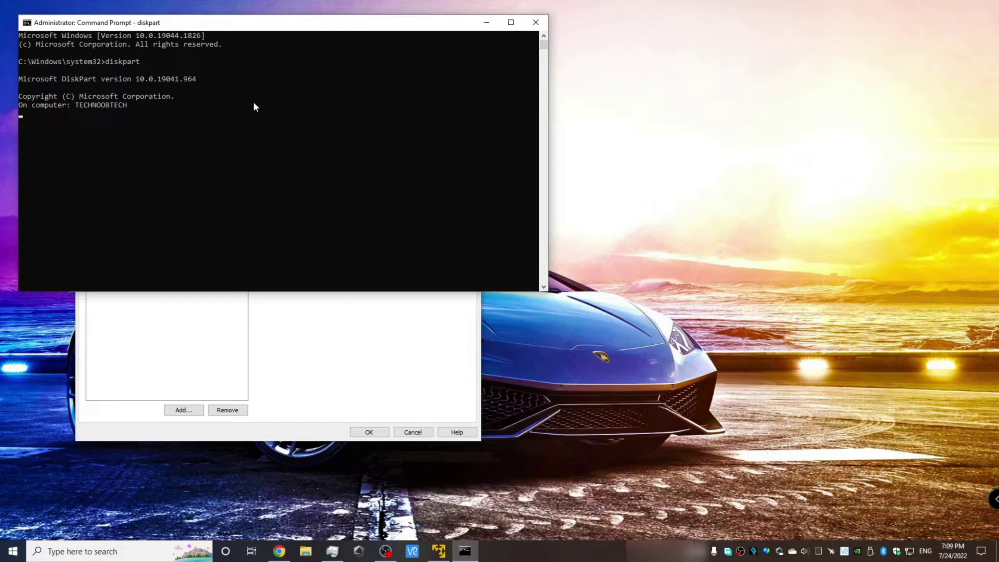
pyautogui.write('list disk')
pyautogui.press('Return')
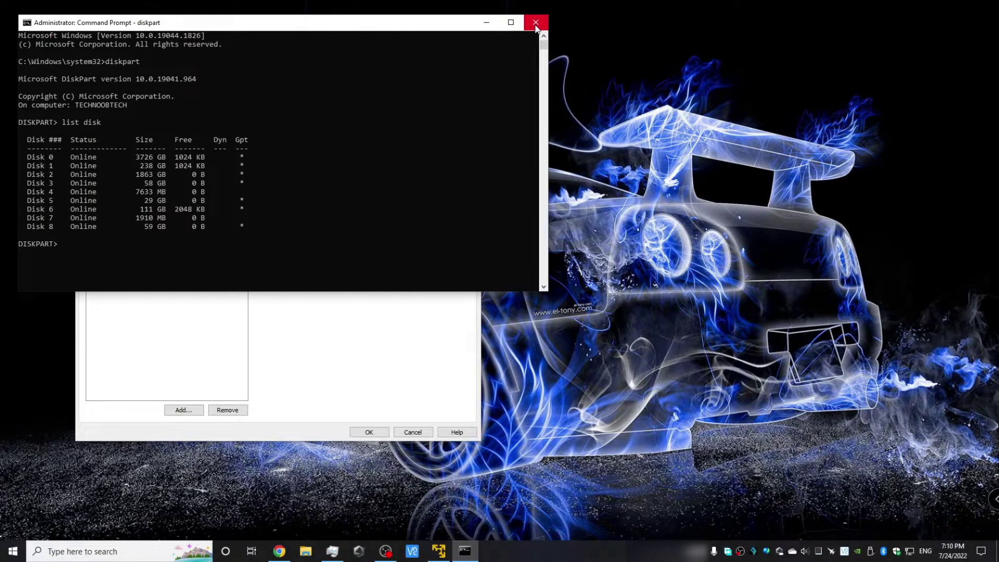
pyautogui.click(535, 24)
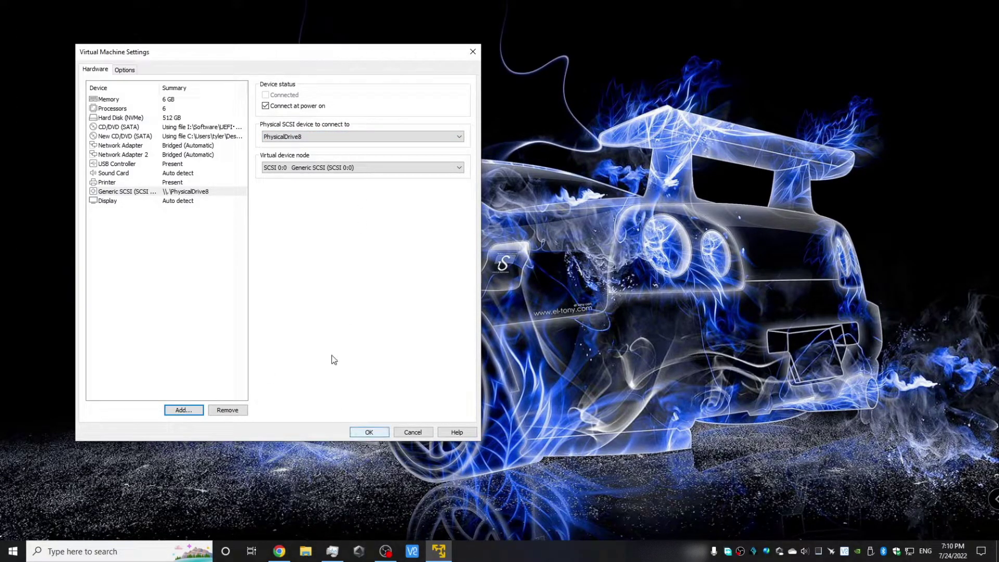
# - Add new hardware as a newly created SATA virtual hard disk
pyautogui.click(177, 410)
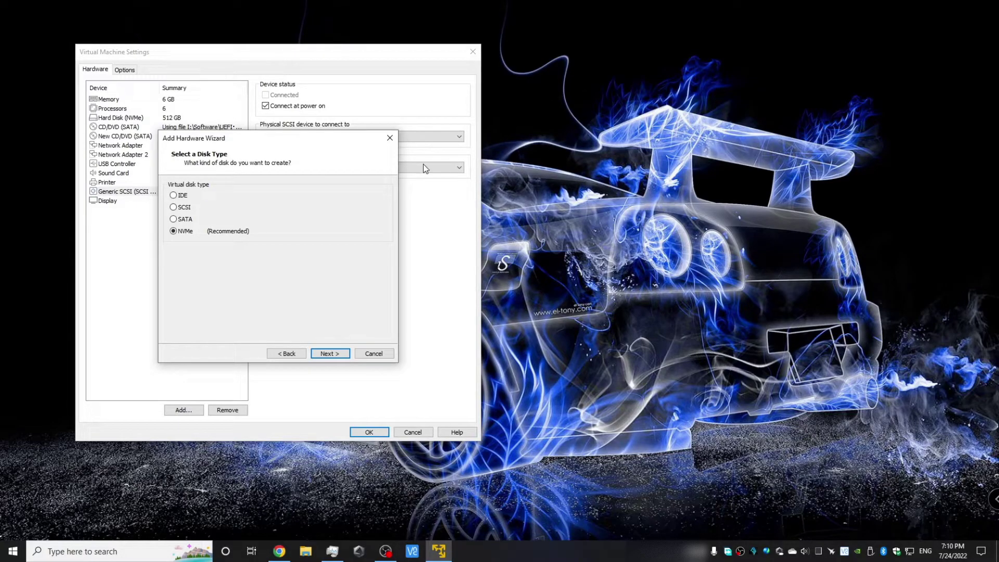
pyautogui.click(186, 219)
pyautogui.click(332, 355)
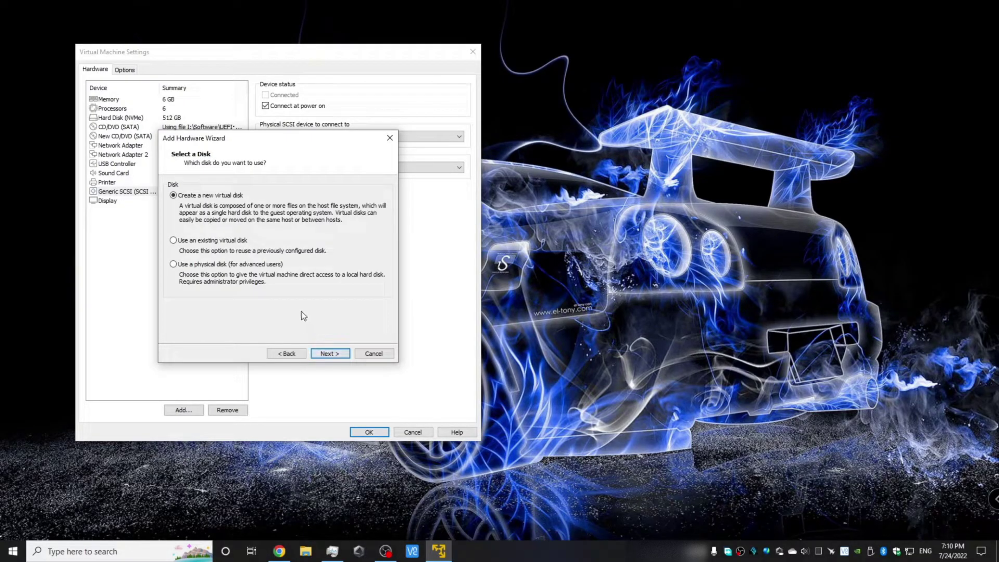
pyautogui.click(331, 354)
# - Set the maximum disk size to 256 GB, finish the wizard, and save the VM settings
pyautogui.click(257, 185)
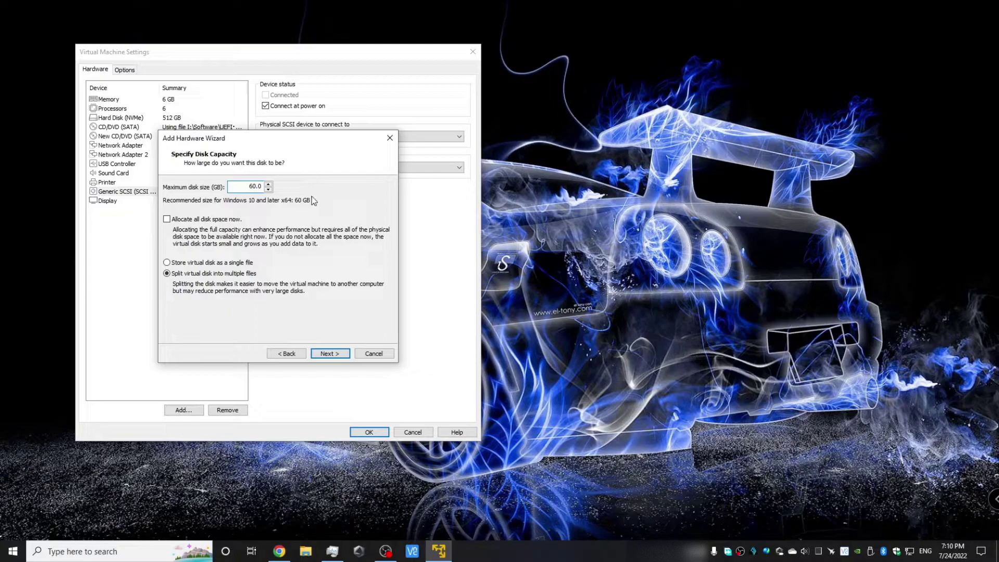
pyautogui.press('BackSpace')
pyautogui.write('256')
pyautogui.press('Delete')
pyautogui.click(333, 353)
pyautogui.click(336, 353)
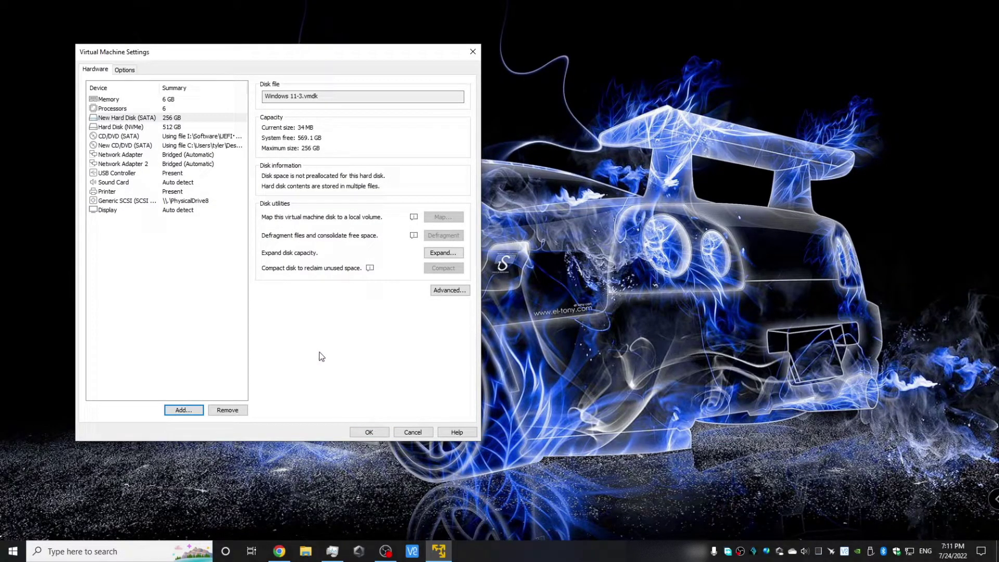
pyautogui.click(369, 433)
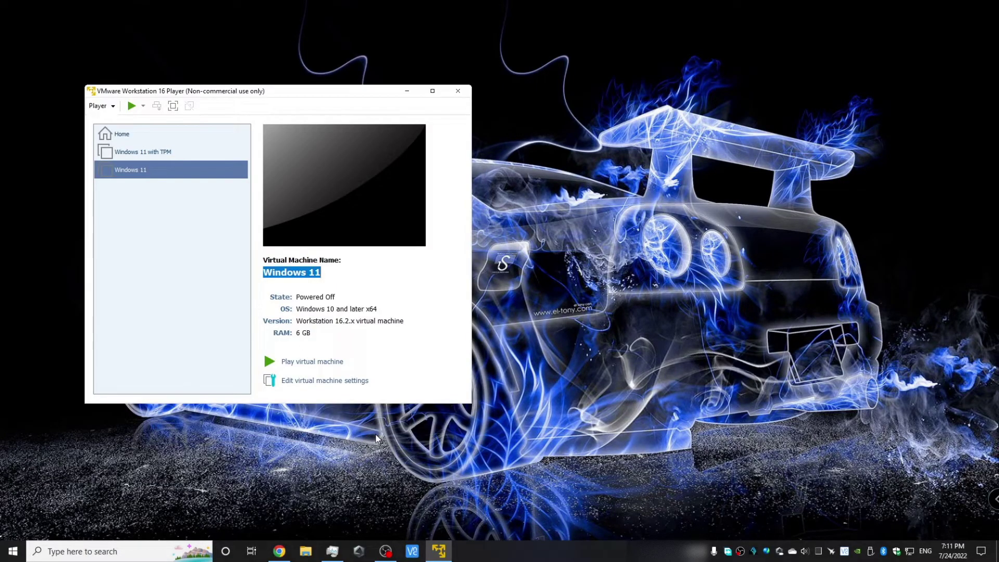
# - Power on the Windows 11 VM and boot it from SATA CDROM Drive (0.0) in Boot Manager
pyautogui.click(312, 362)
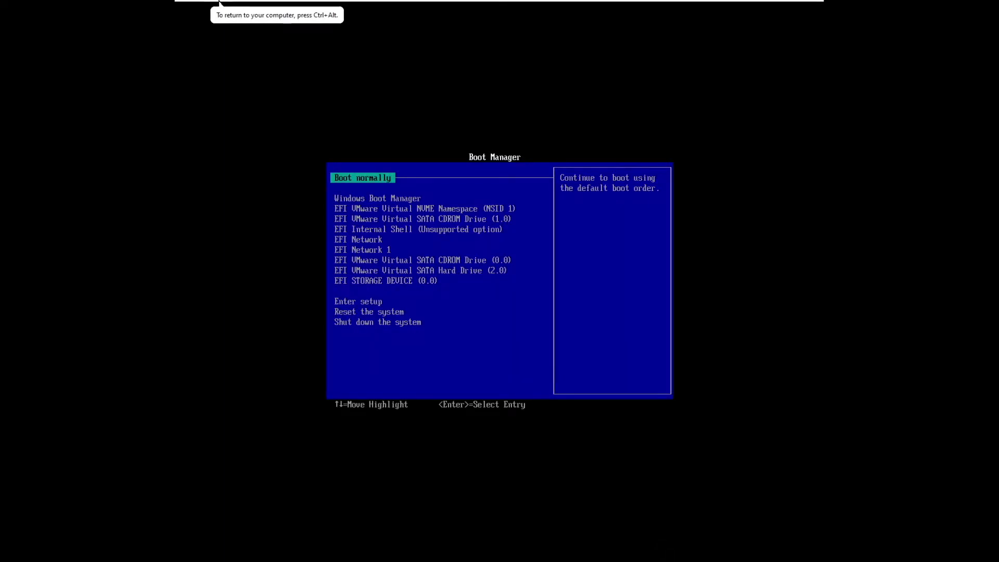
pyautogui.press('Down')
pyautogui.press('Down')
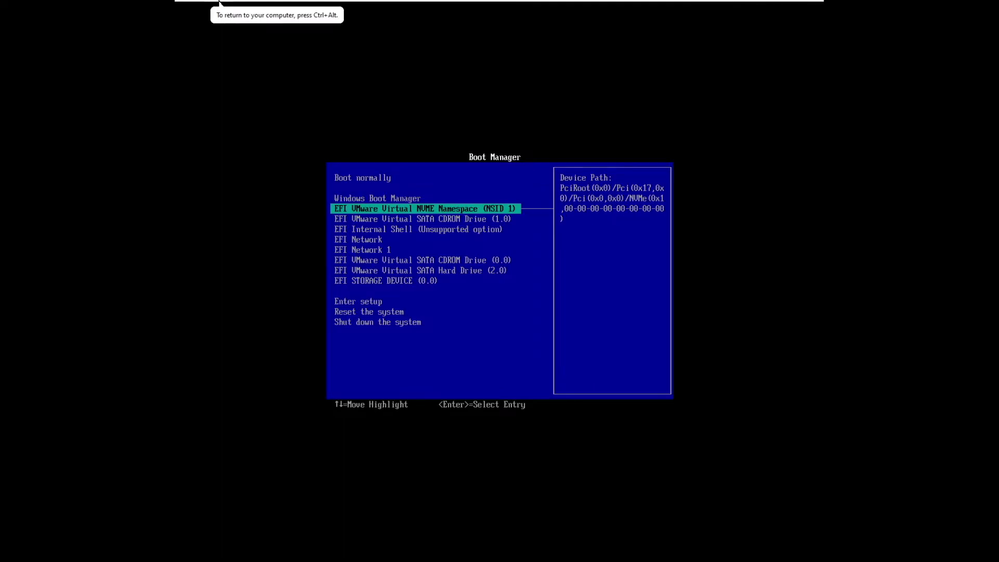
pyautogui.press('Down')
pyautogui.press('Down')
pyautogui.press('Down')
pyautogui.press('Down')
pyautogui.press('Down')
pyautogui.press('Up')
pyautogui.press('Up')
pyautogui.press('Up')
pyautogui.press('Up')
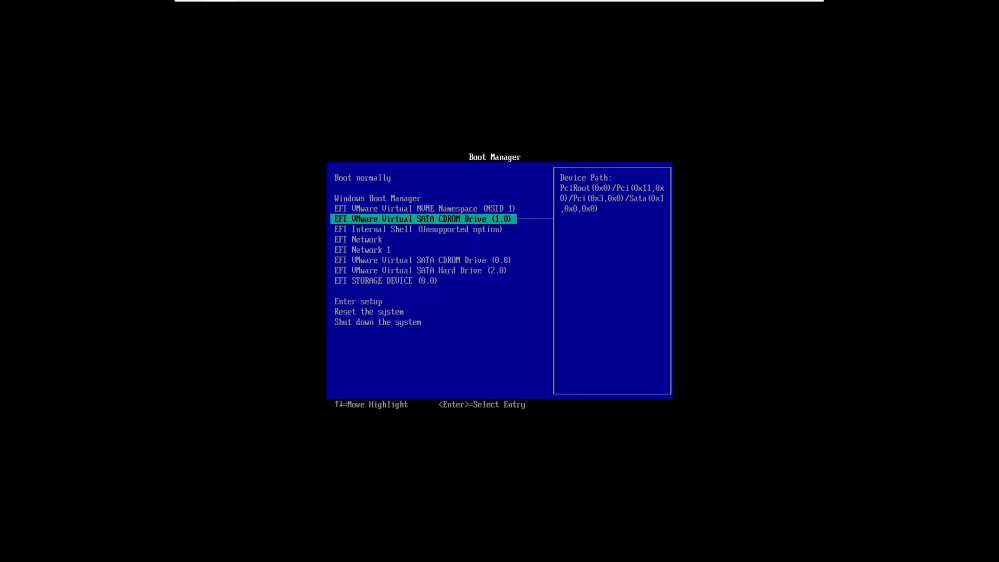
pyautogui.press('Down')
pyautogui.press('Down')
pyautogui.press('Down')
pyautogui.press('Down')
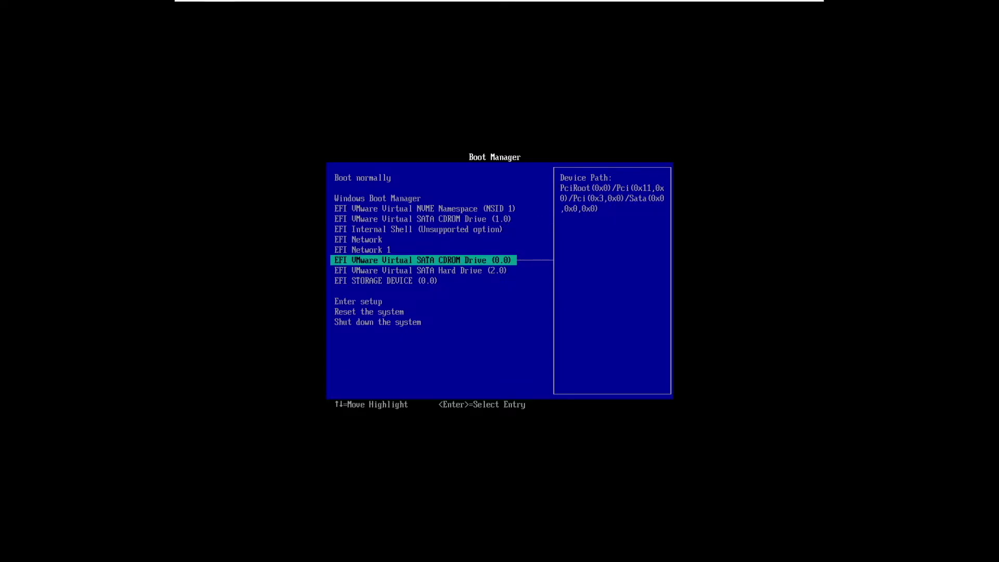
pyautogui.press('Return')
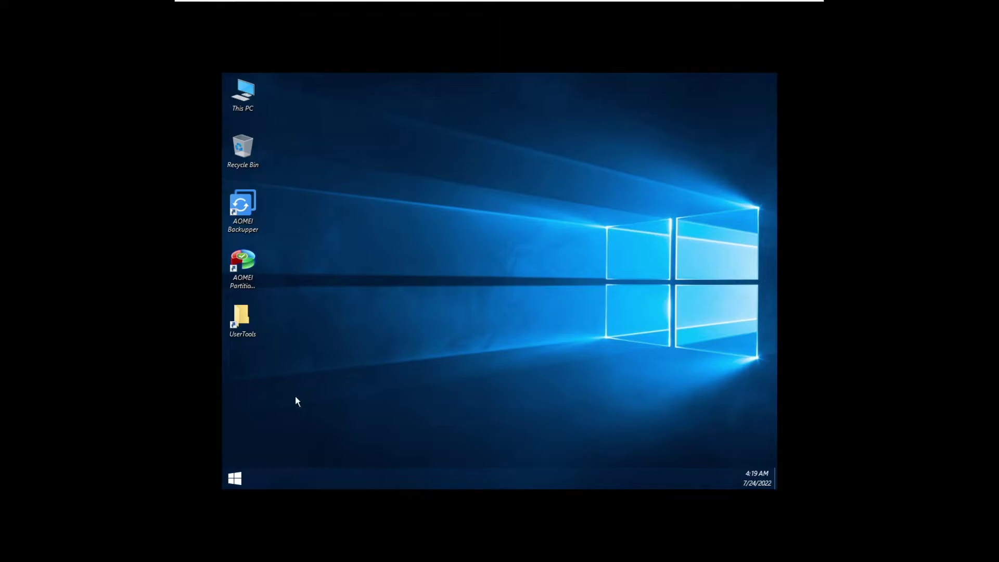
# - Launch AOMEI Backupper, look over the Backup and Sync options, and go to the Restore page
pyautogui.doubleClick(261, 211)
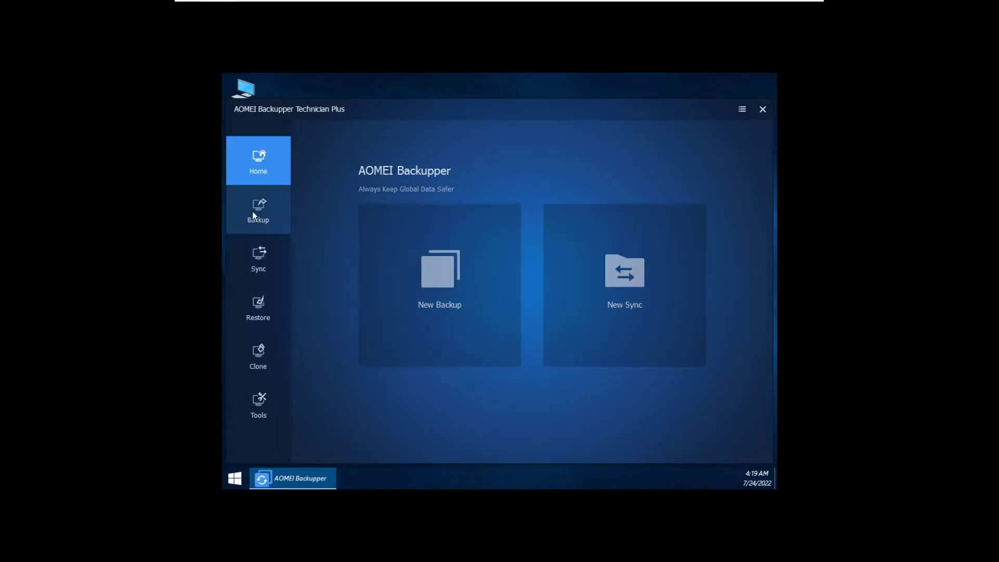
pyautogui.click(253, 212)
pyautogui.click(262, 265)
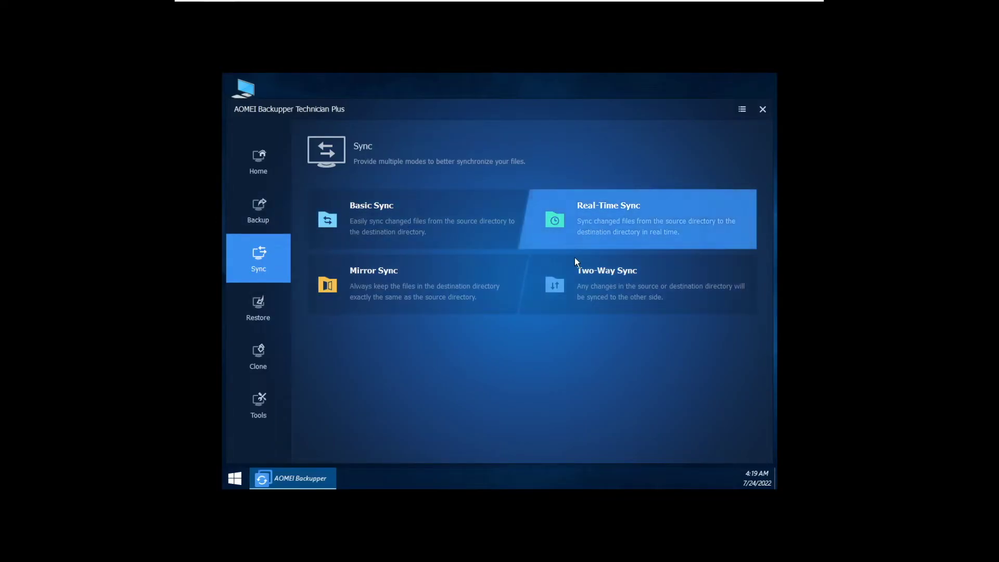
pyautogui.click(254, 304)
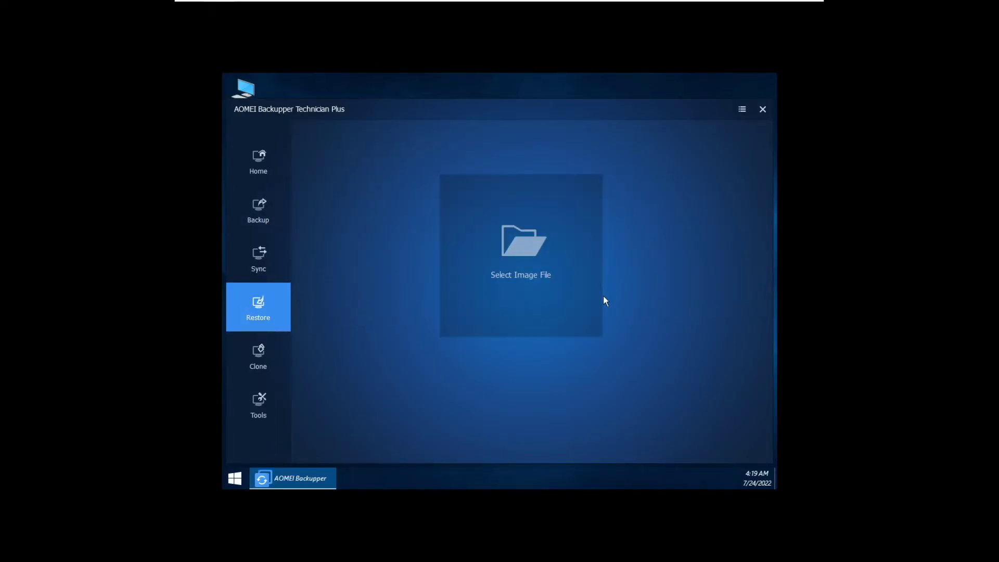
# - Select the backup image from the System Backup(1) folder on the C: drive
pyautogui.click(549, 277)
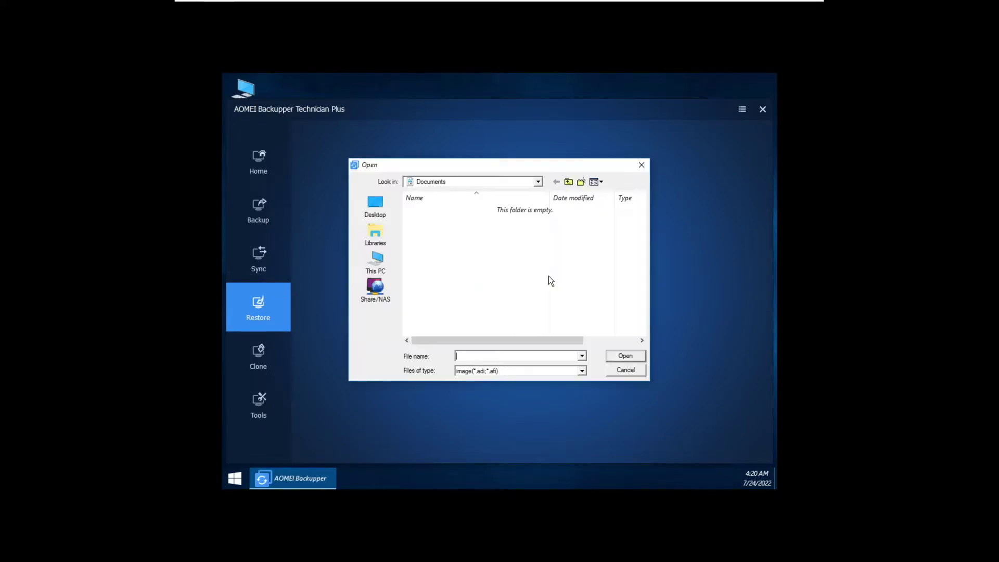
pyautogui.click(378, 210)
pyautogui.doubleClick(566, 244)
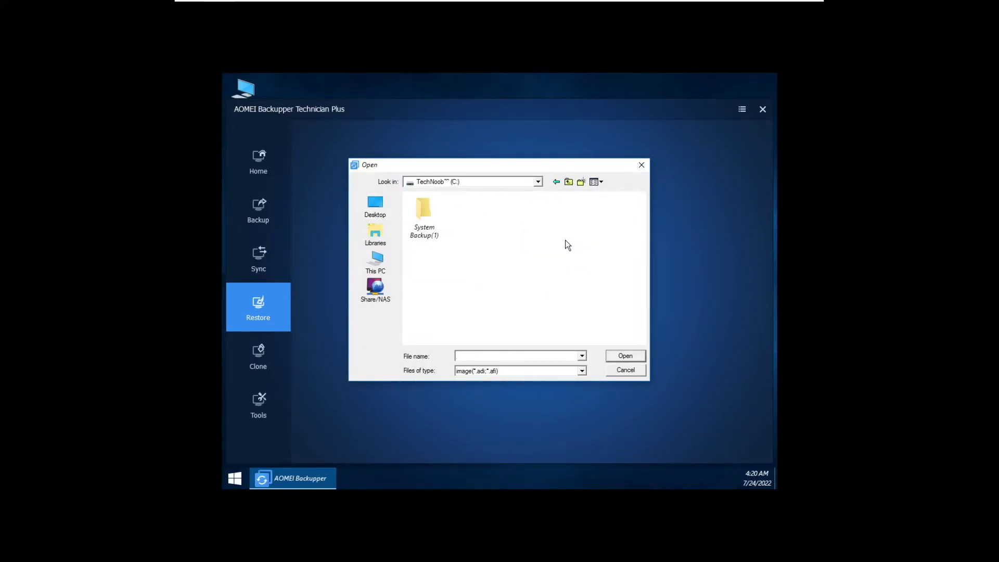
pyautogui.doubleClick(438, 221)
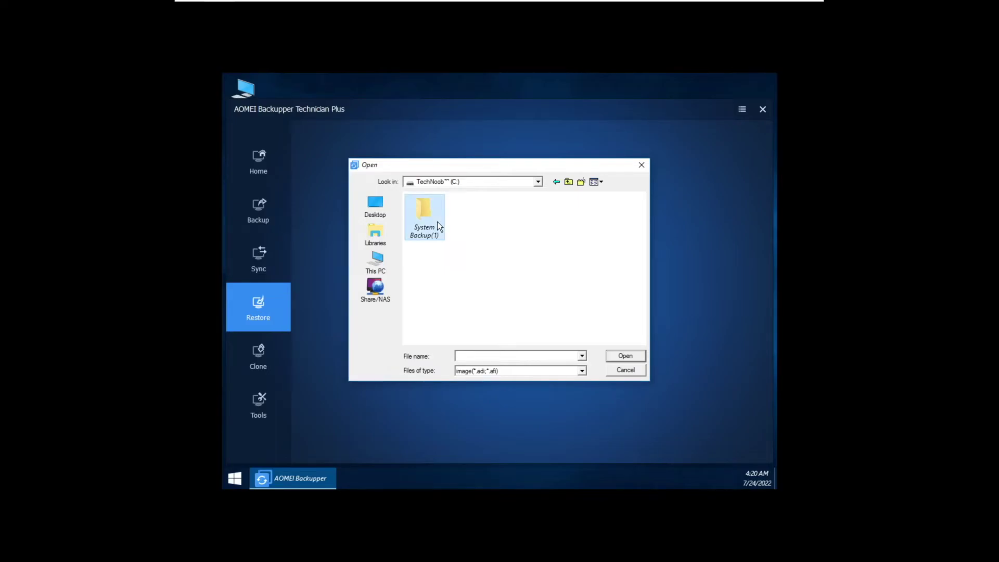
pyautogui.doubleClick(436, 221)
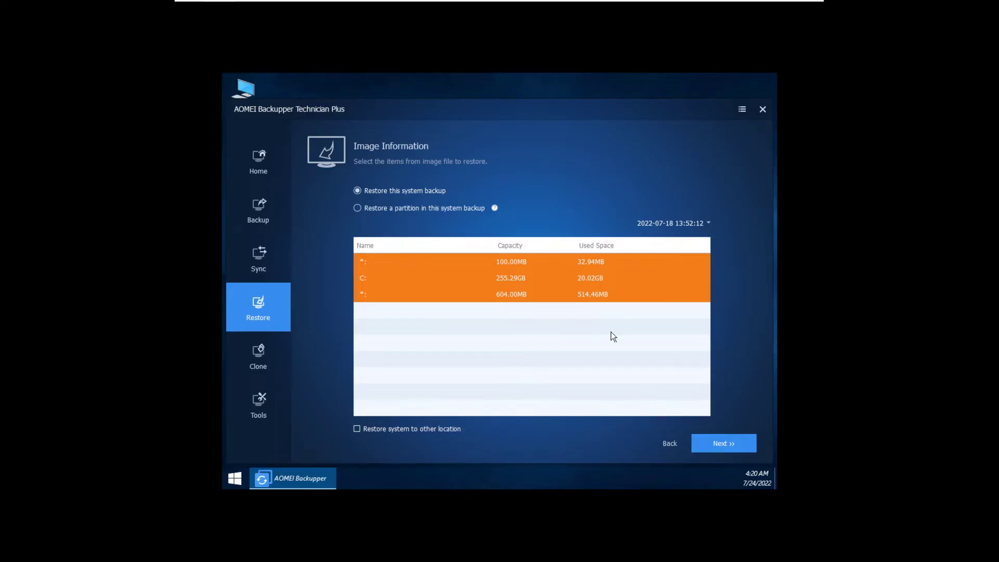
# - Choose Disk1's 256 GB unallocated space as the restore destination and reach the Operation Summary
pyautogui.click(726, 443)
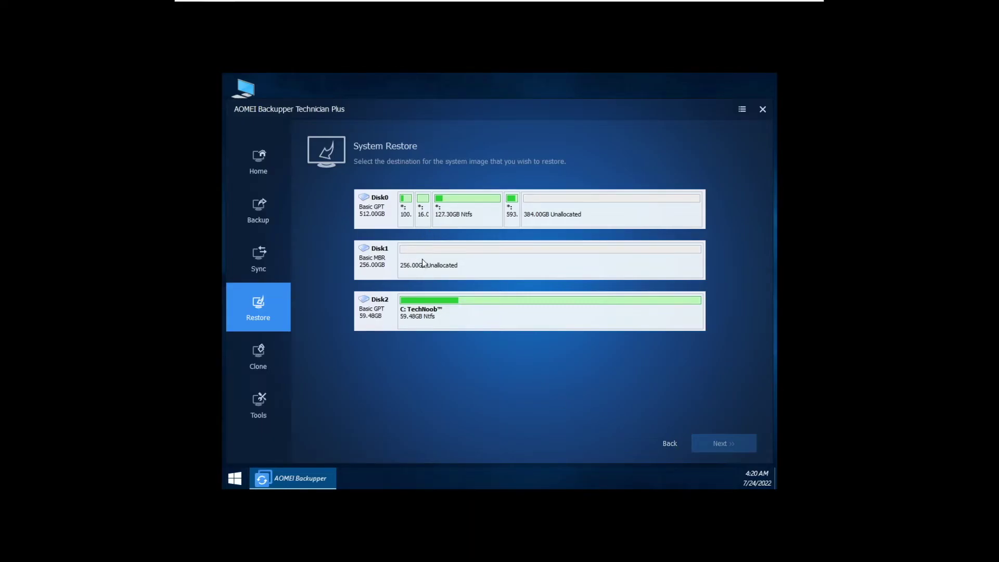
pyautogui.click(452, 266)
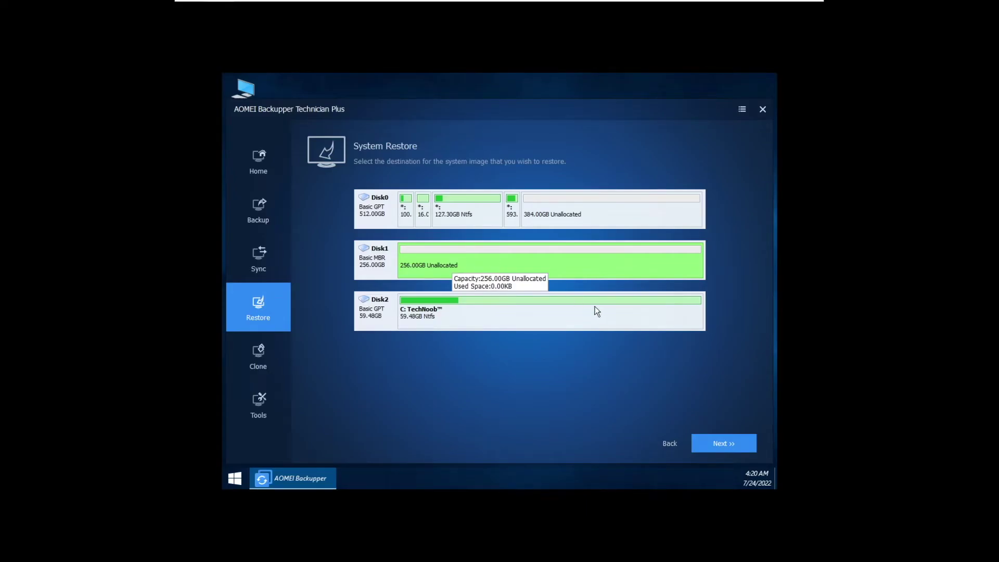
pyautogui.click(724, 439)
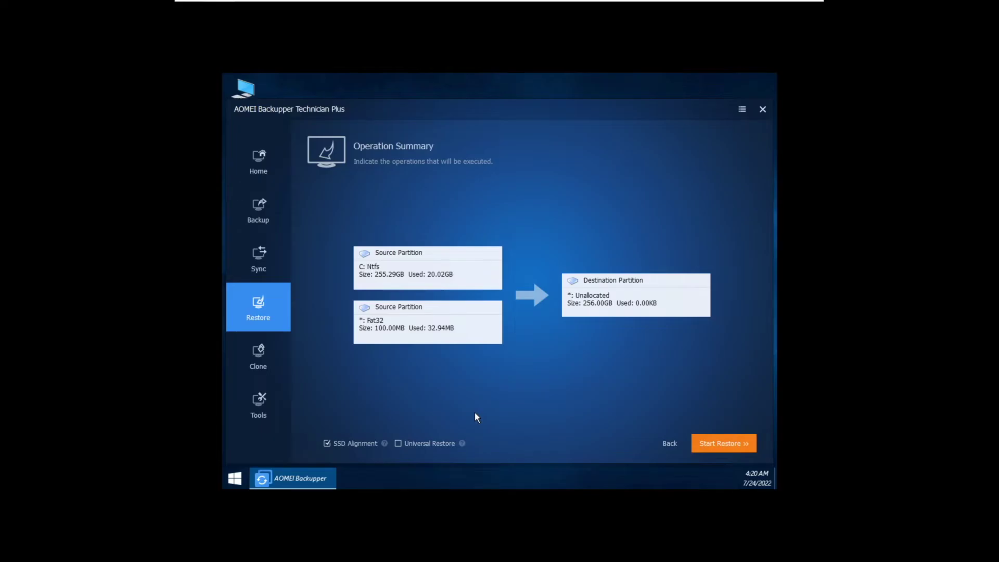
# - Enable Universal Restore, run the system restore to completion, then close AOMEI Backupper
pyautogui.click(397, 444)
pyautogui.click(713, 447)
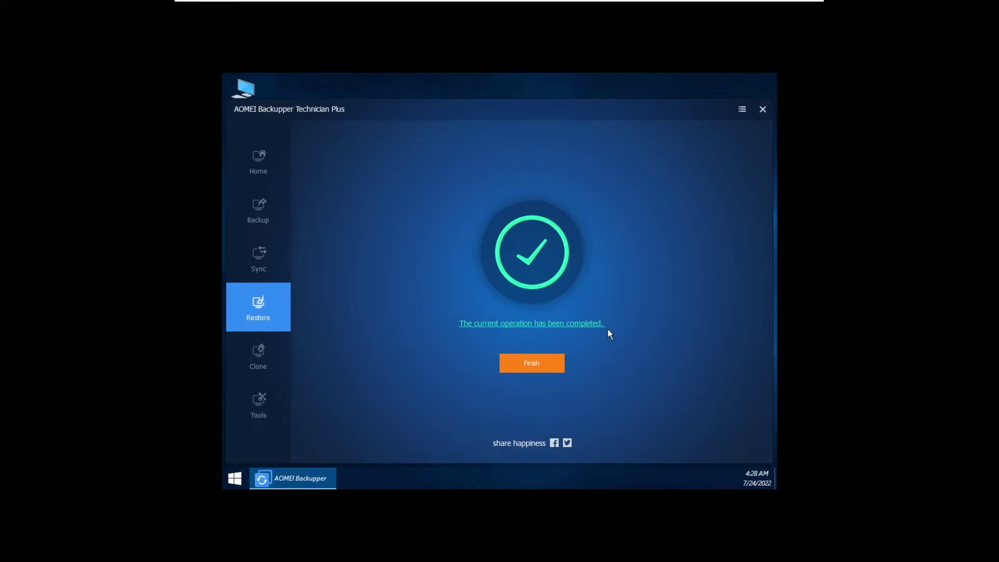
pyautogui.click(524, 364)
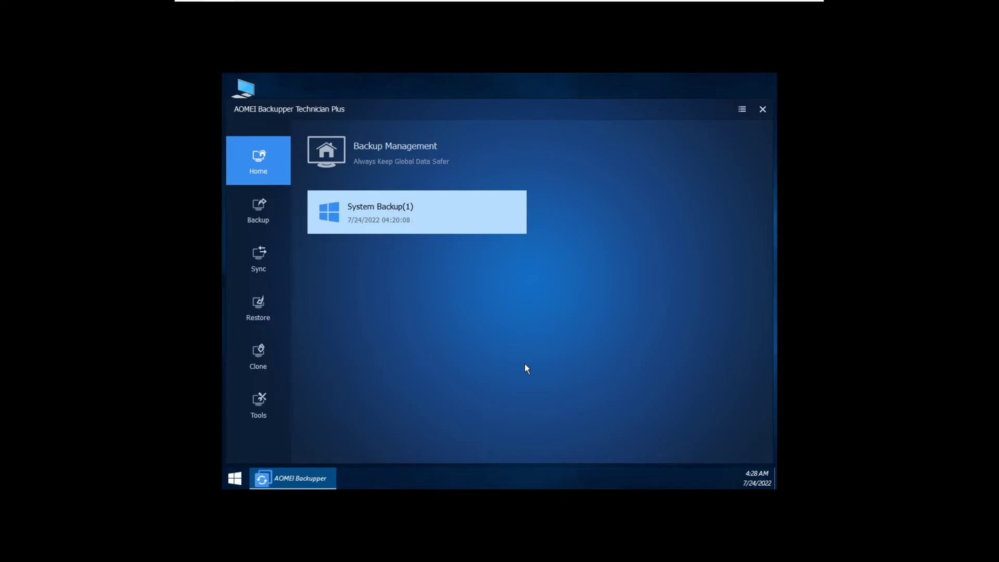
pyautogui.click(764, 108)
# - Restart the guest and boot from EFI VMware Virtual SATA Hard Drive (2.0) to the sign-in screen
pyautogui.moveTo(253, 2)
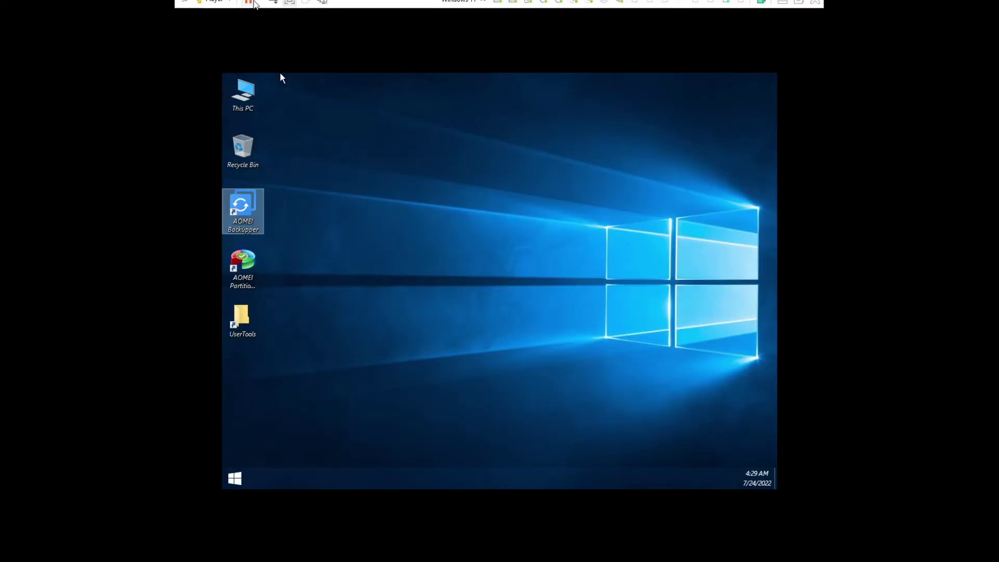
pyautogui.click(260, 8)
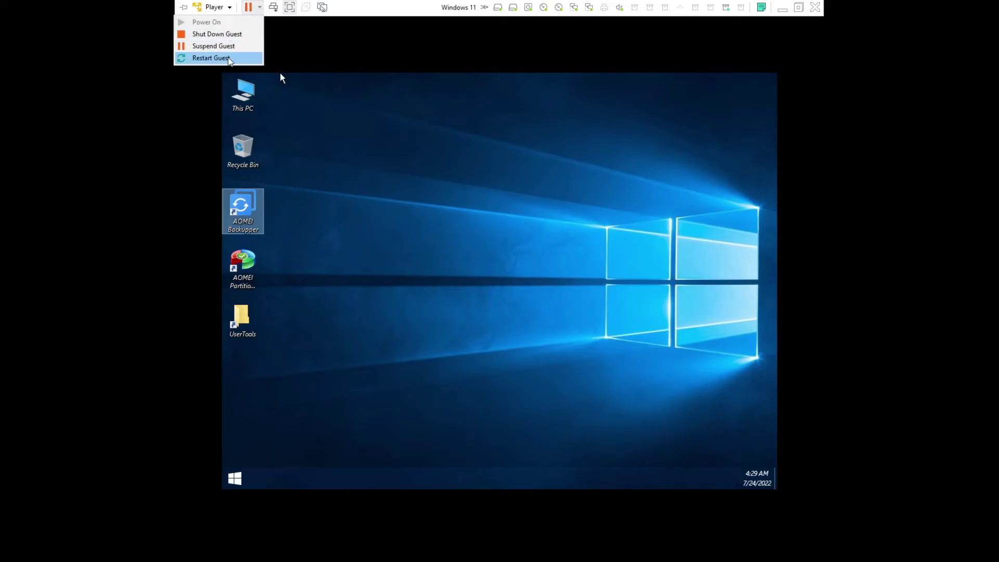
pyautogui.click(211, 58)
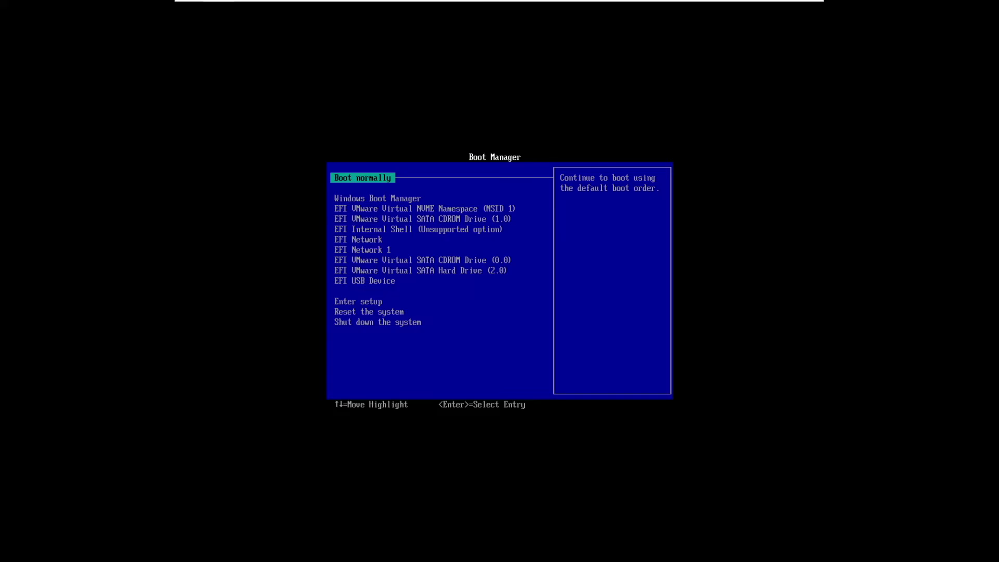
pyautogui.press('Down')
pyautogui.press('Down')
pyautogui.press('Down')
pyautogui.press('Down')
pyautogui.press('Down')
pyautogui.press('Down')
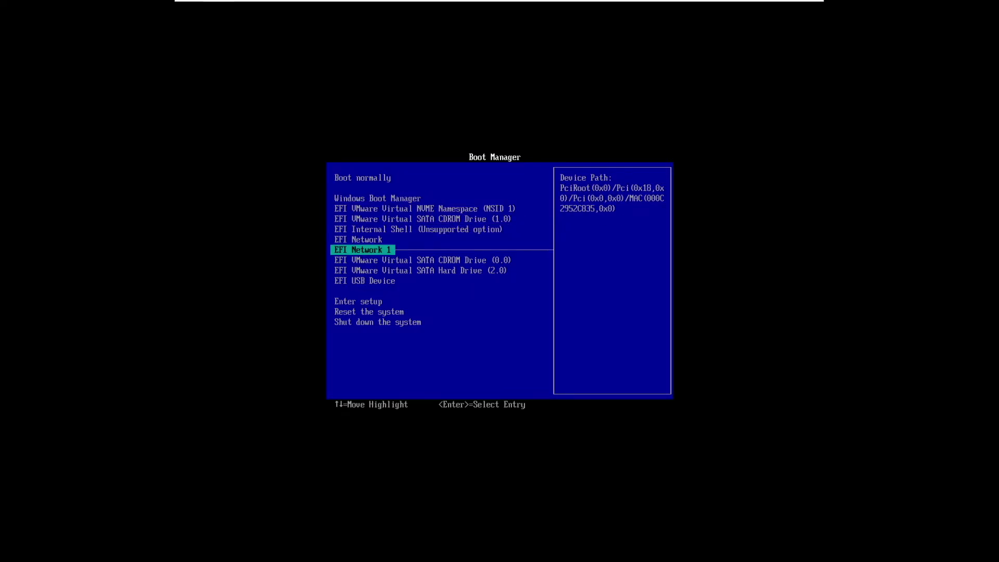
pyautogui.press('Down')
pyautogui.press('Down')
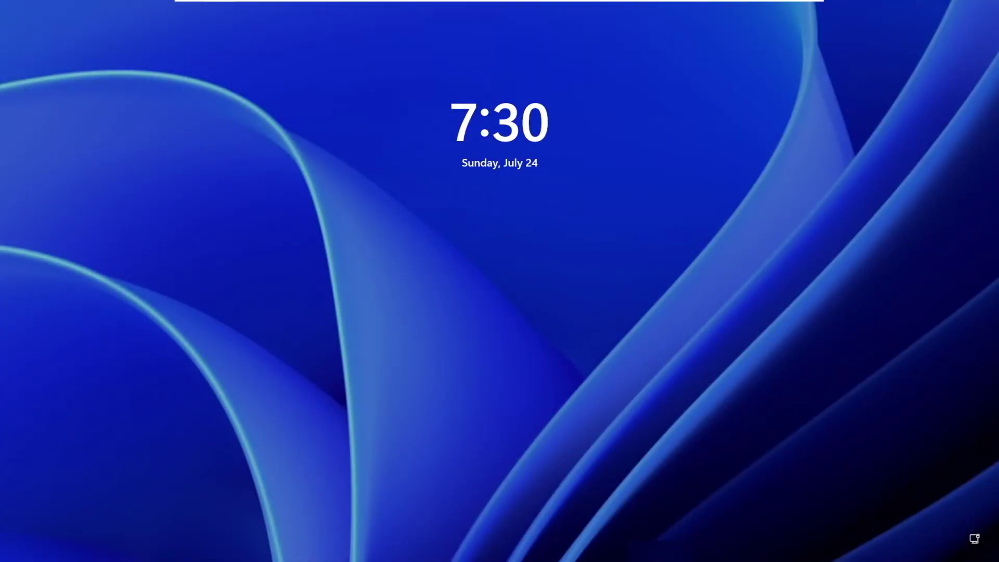
pyautogui.click(523, 304)
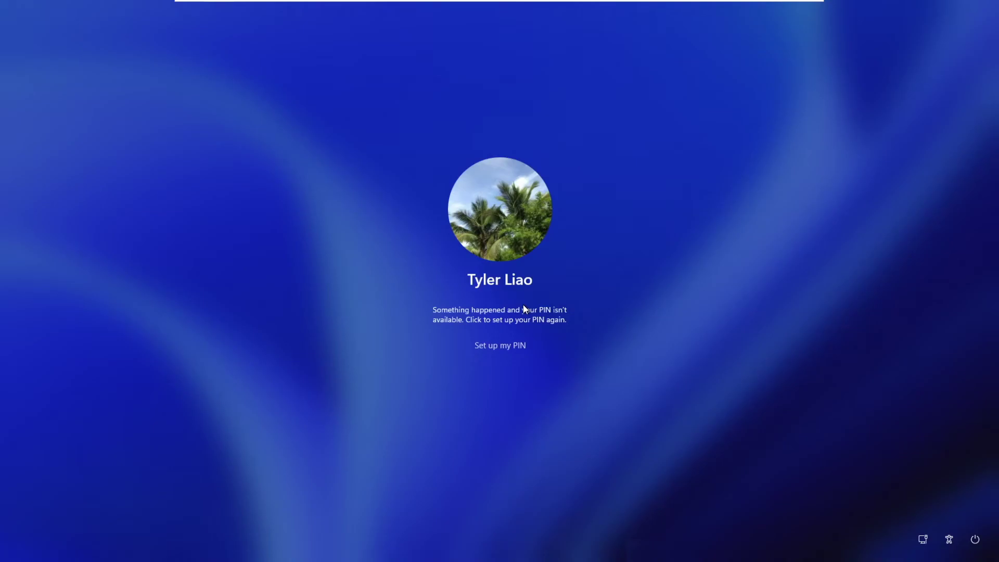
# - Begin PIN setup and verify identity with the phone's last digits and the emailed verification code
pyautogui.click(518, 346)
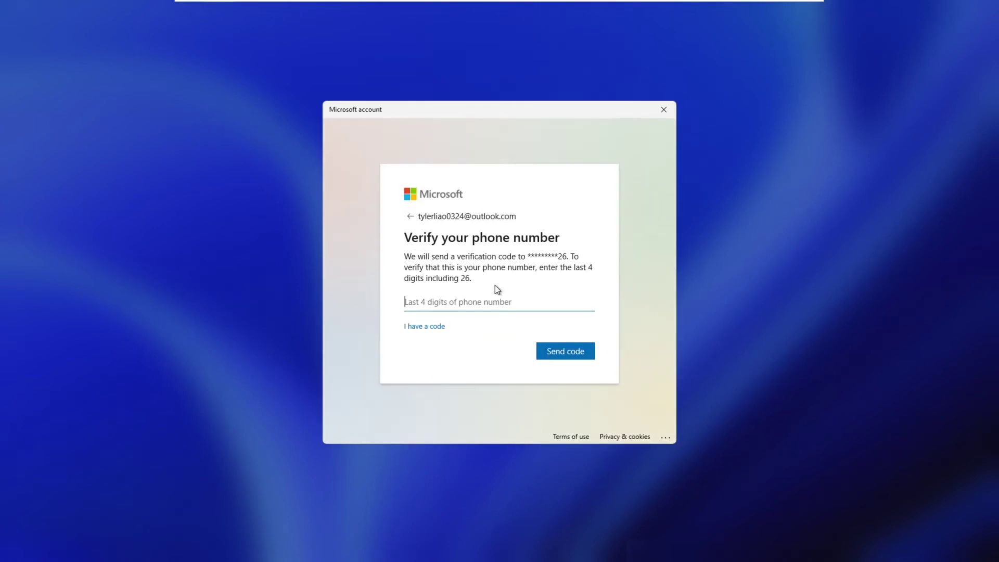
pyautogui.press('Return')
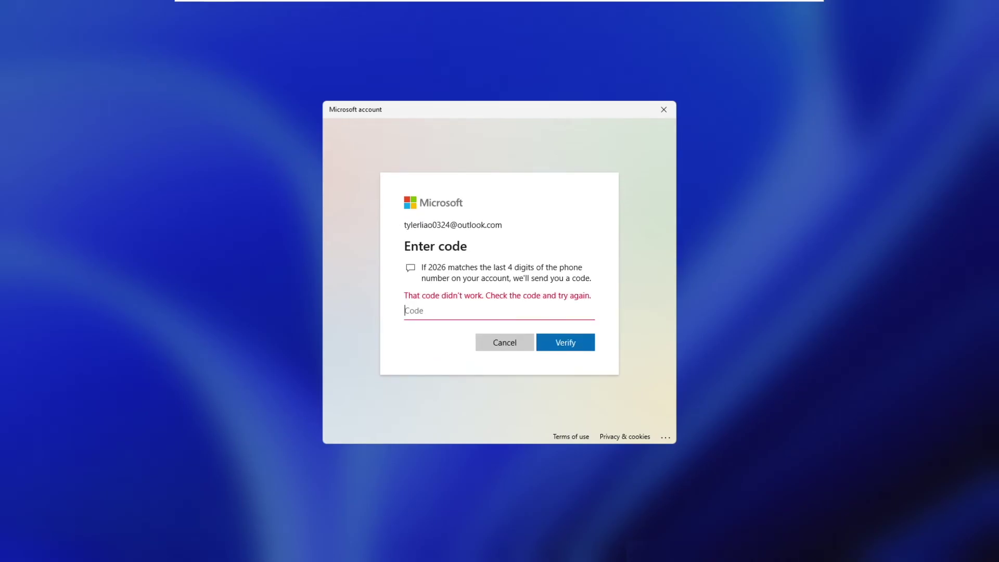
pyautogui.press('Return')
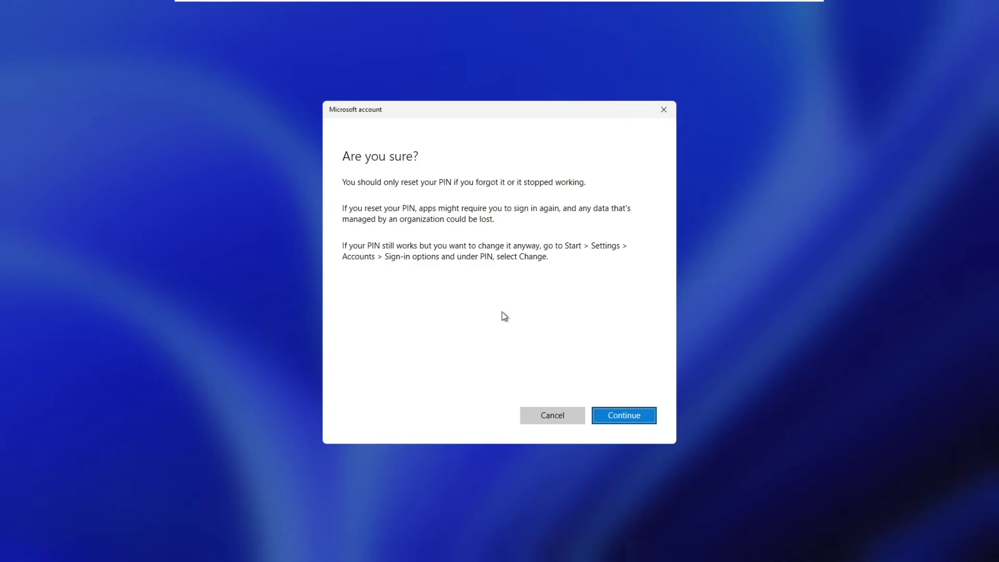
# - Confirm the PIN reset, then enter and confirm a new PIN
pyautogui.click(646, 422)
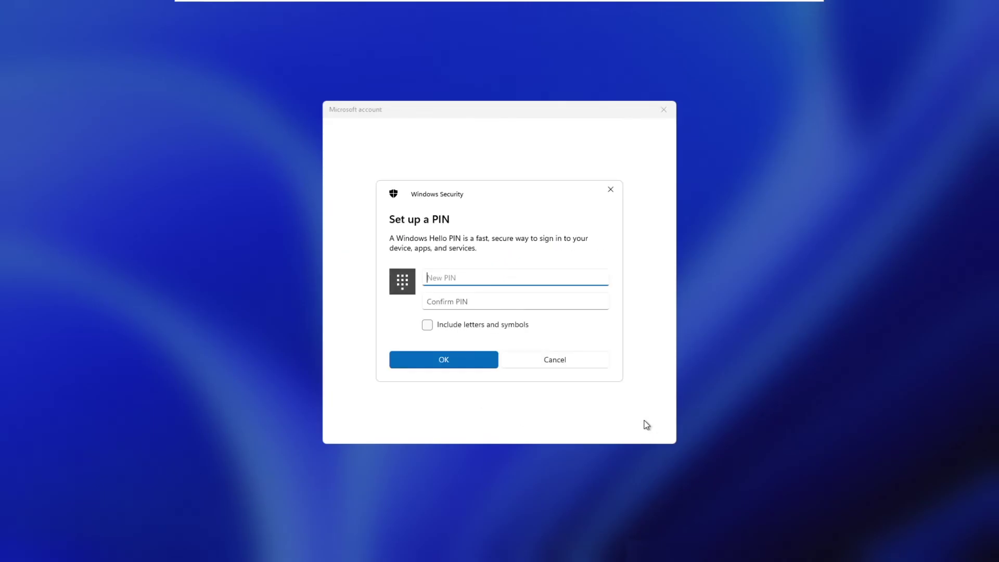
pyautogui.press('Tab')
pyautogui.press('Return')
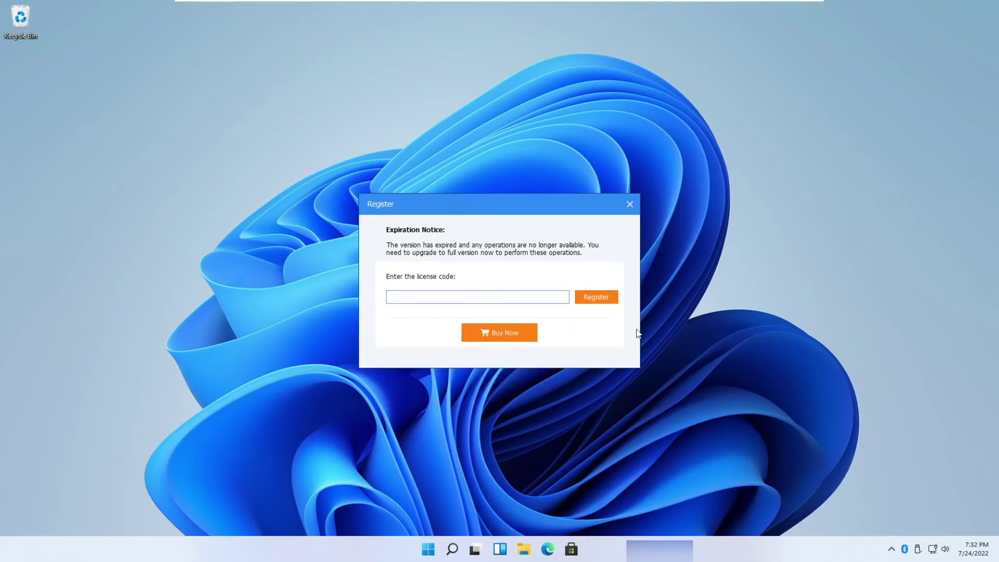
# - Dismiss the licence expiration notice and flash-sale popup, and drag the hidden tray icon onto the taskbar
pyautogui.click(627, 208)
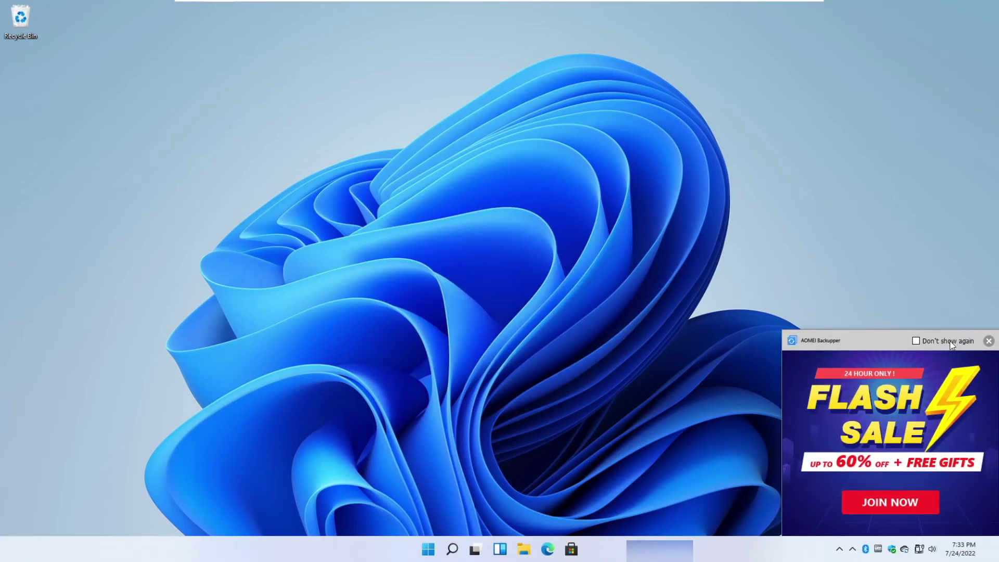
pyautogui.click(989, 341)
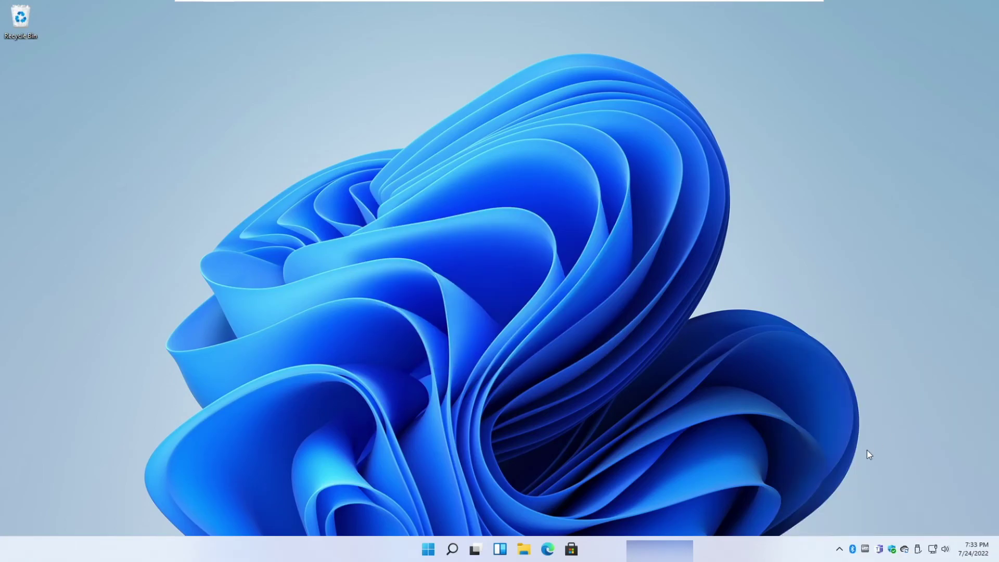
pyautogui.click(839, 549)
pyautogui.moveTo(839, 518); pyautogui.dragTo(839, 550)
# - In File Explorer, browse the restored Desktop, Downloads, Documents, Pictures and Music folders, ending on the empty Music folder
pyautogui.click(523, 549)
pyautogui.click(111, 146)
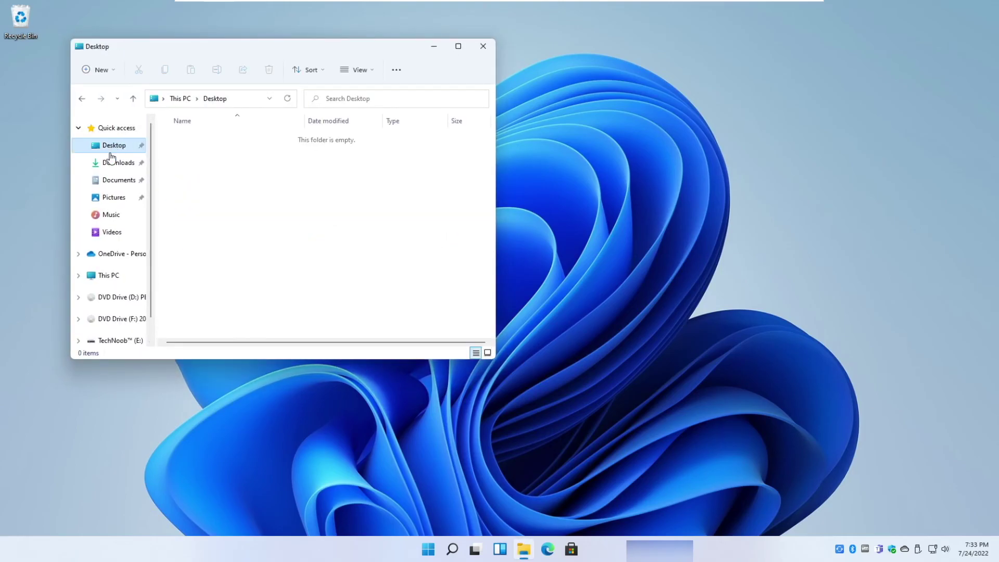
pyautogui.click(113, 164)
pyautogui.click(111, 183)
pyautogui.click(112, 199)
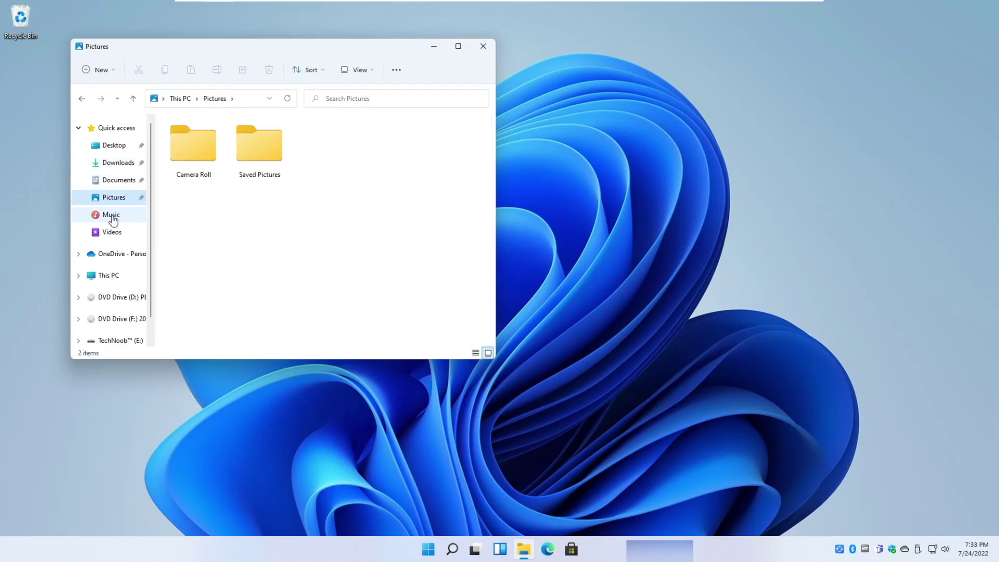
pyautogui.click(110, 215)
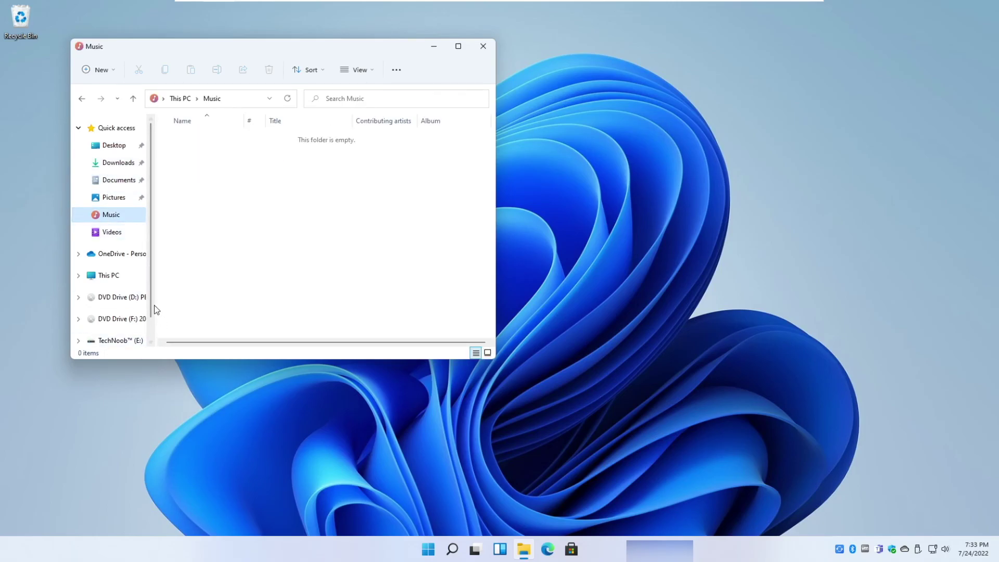